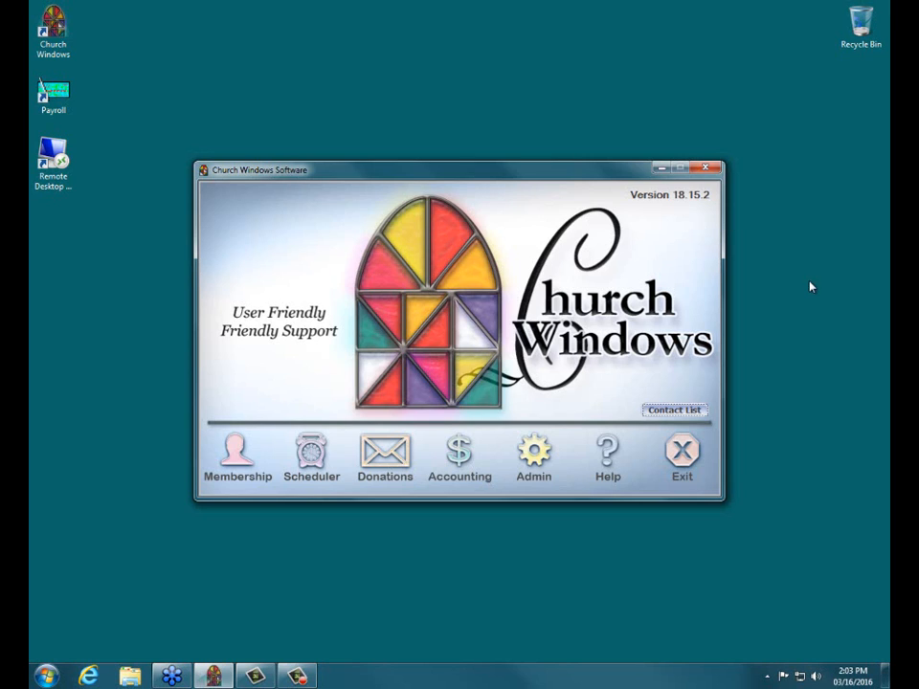
Step: Open the Donations module and display the available sources for importing donations
click(389, 460)
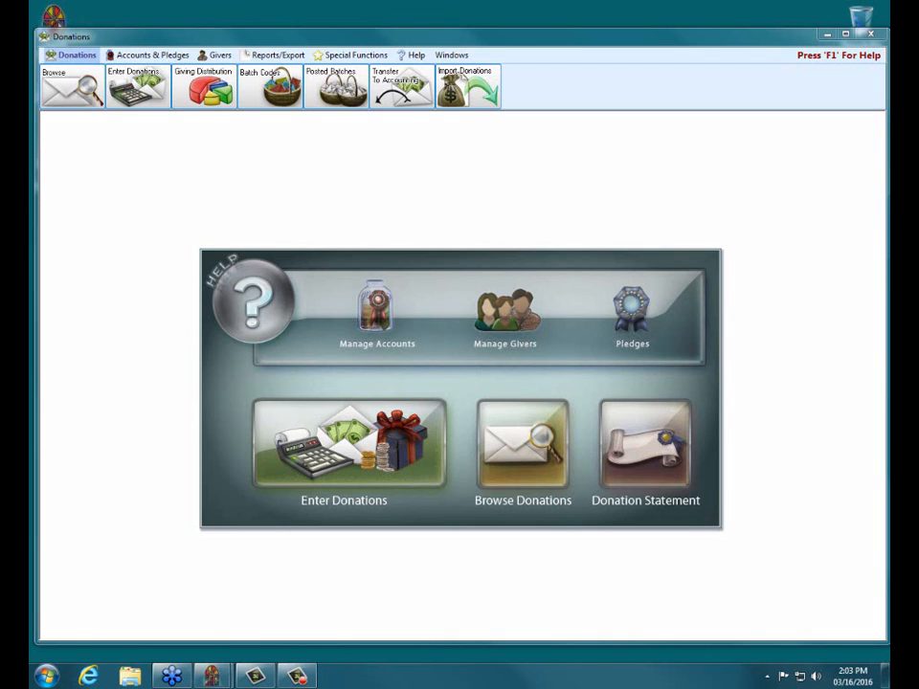
mouse_move(499, 59)
mouse_down()
mouse_move(500, 123)
mouse_move(484, 134)
mouse_up()
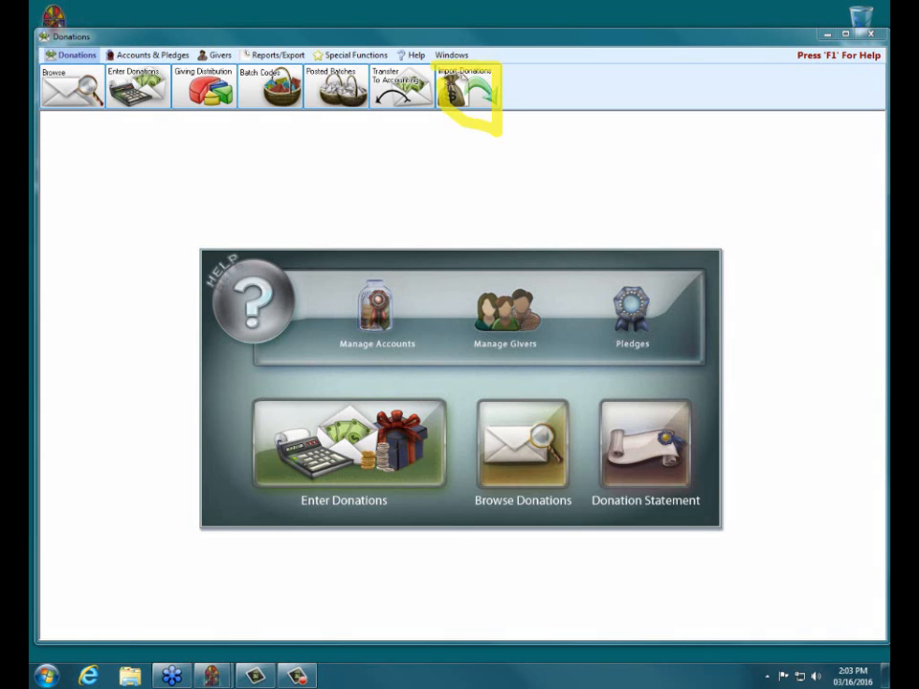
key(Escape)
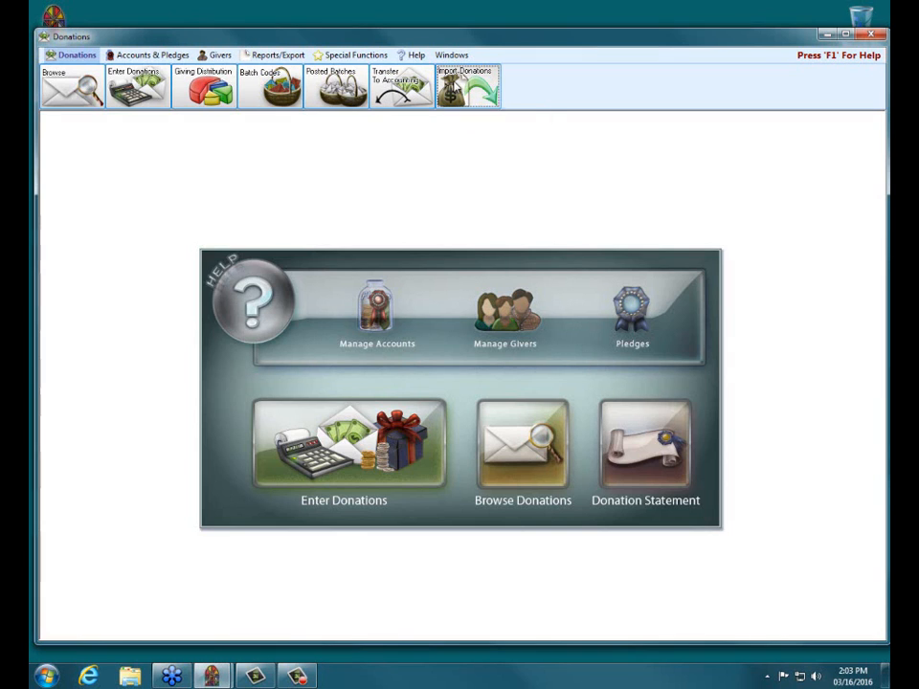
click(461, 80)
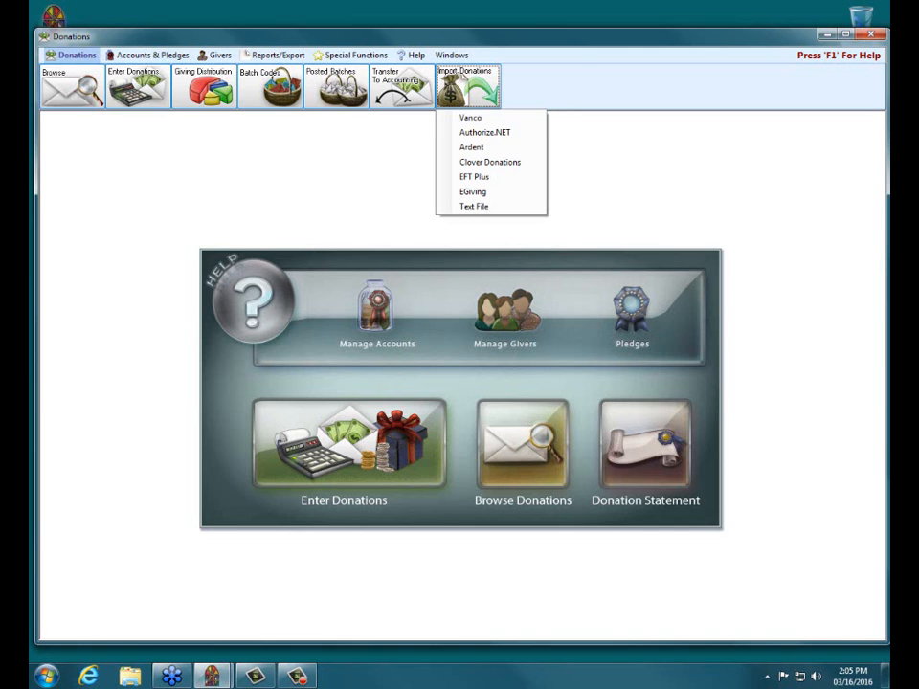
Step: Switch to Windows Explorer in a new, enlarged window and go to Local Disk (C:)
click(130, 675)
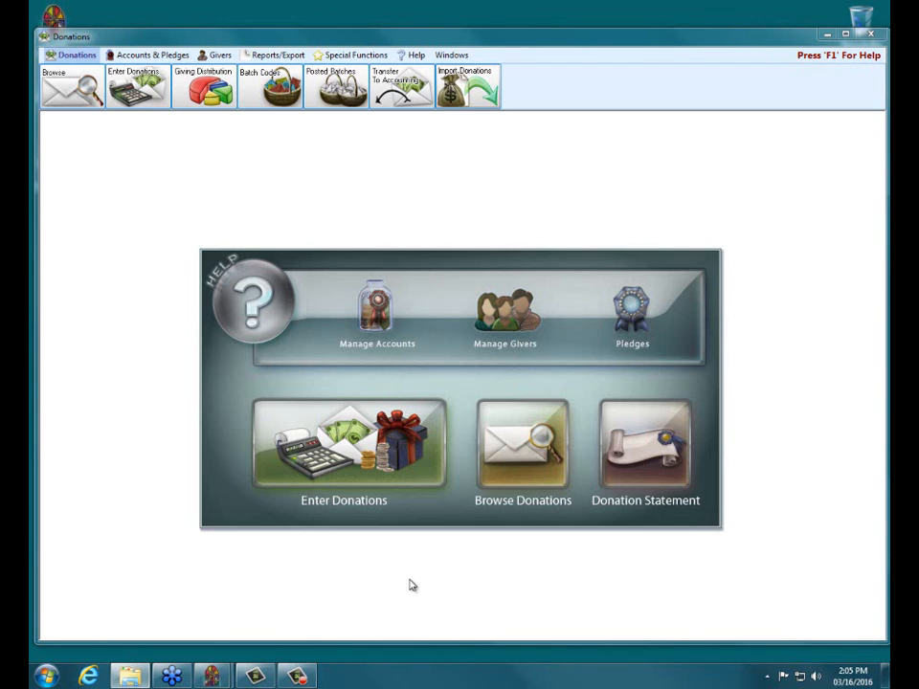
right_click(129, 676)
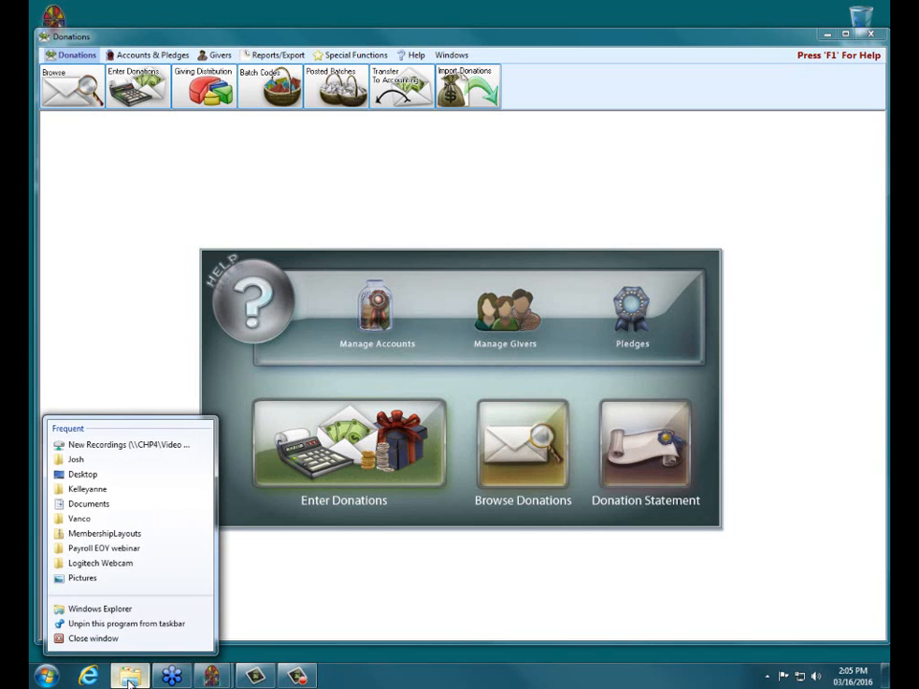
click(119, 611)
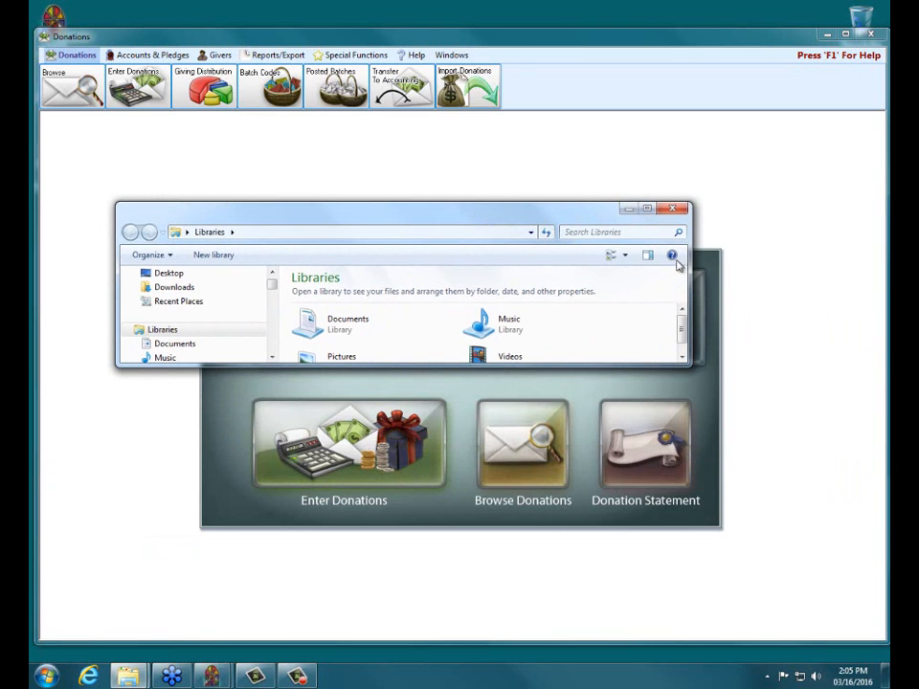
drag(585, 201, 609, 17)
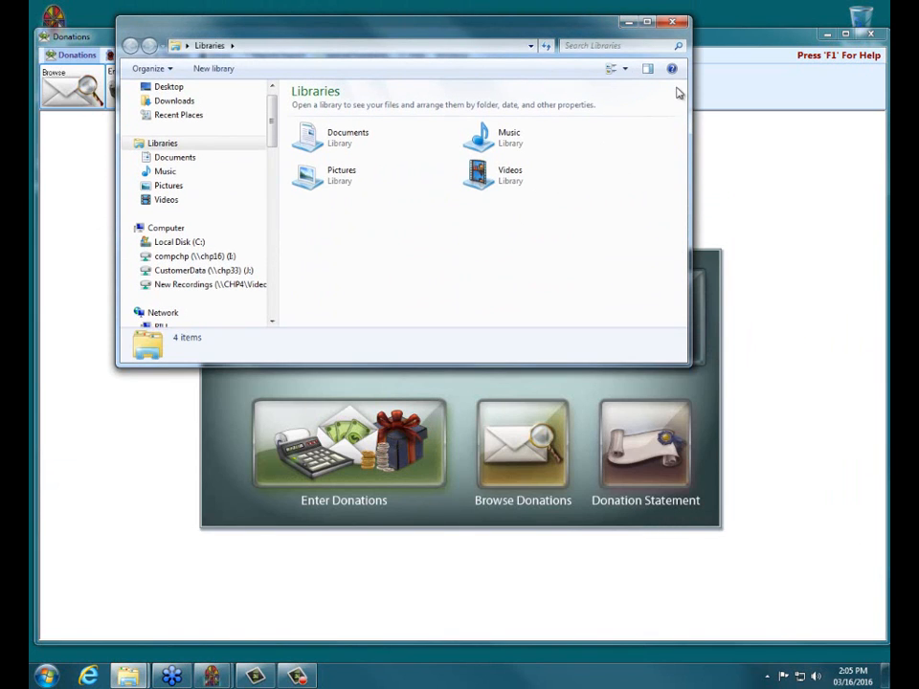
drag(684, 363, 803, 457)
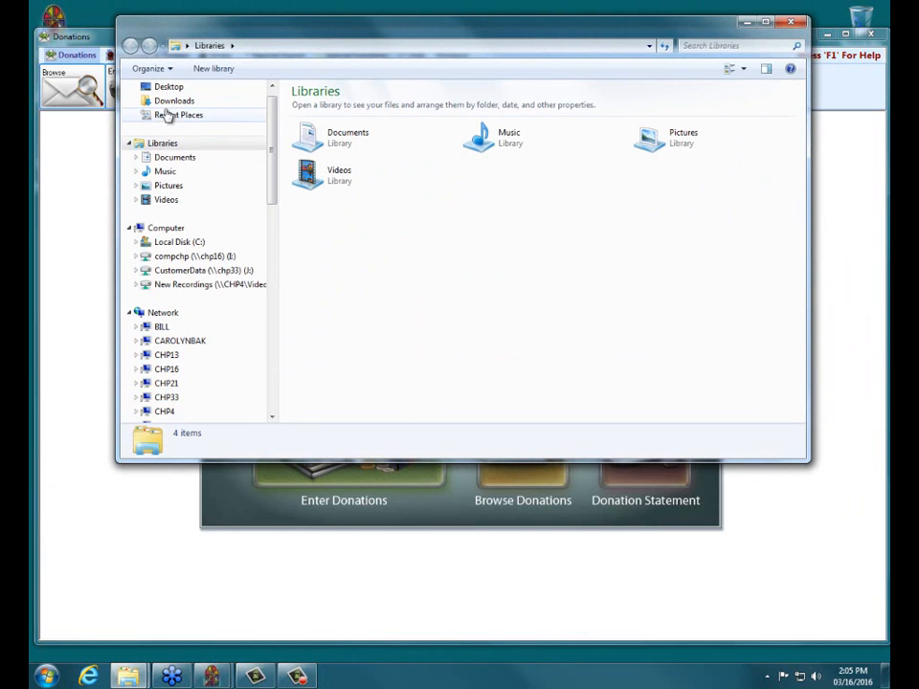
scroll(239, 124, up, 1)
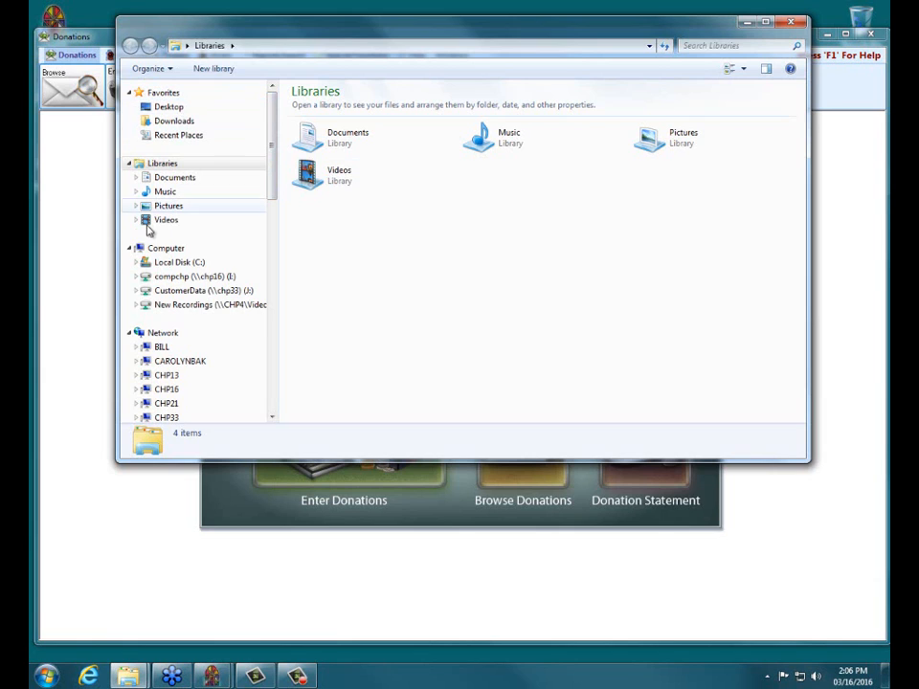
click(182, 262)
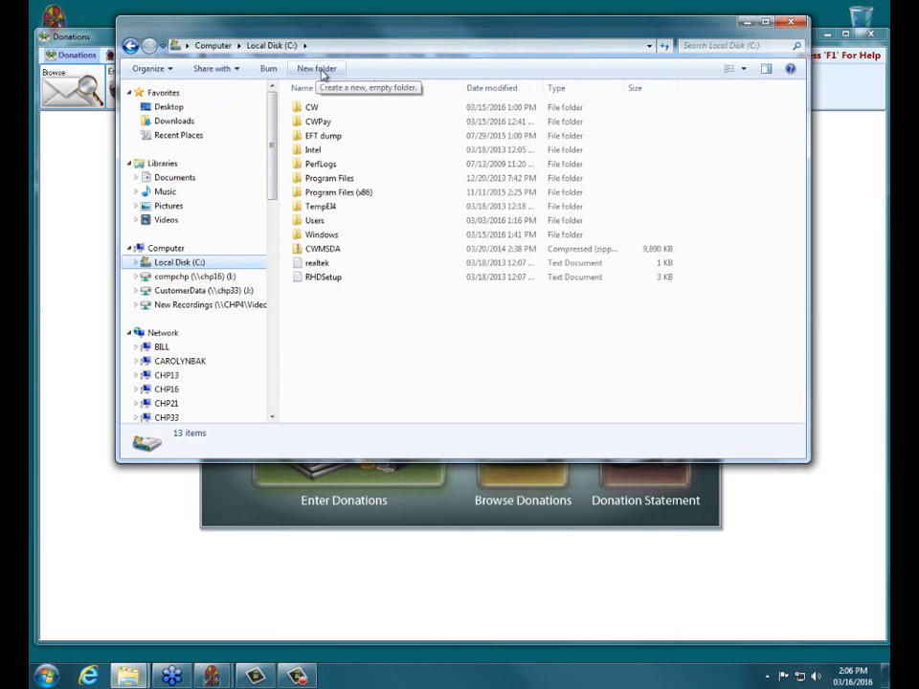
Step: Create a folder named Donations Import on Local Disk (C:)
click(316, 69)
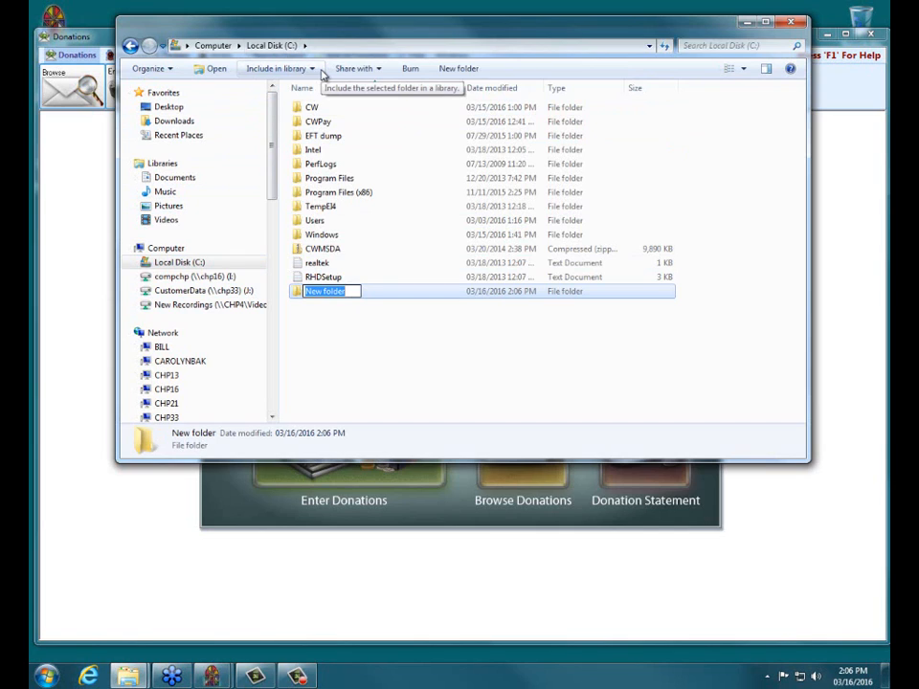
text(Donatio)
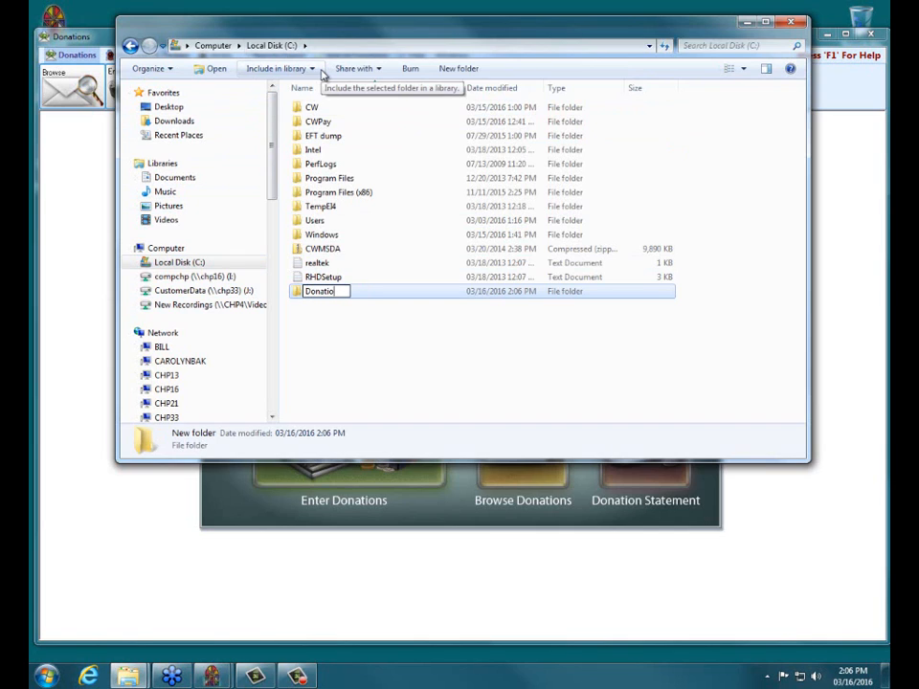
text(ns Im)
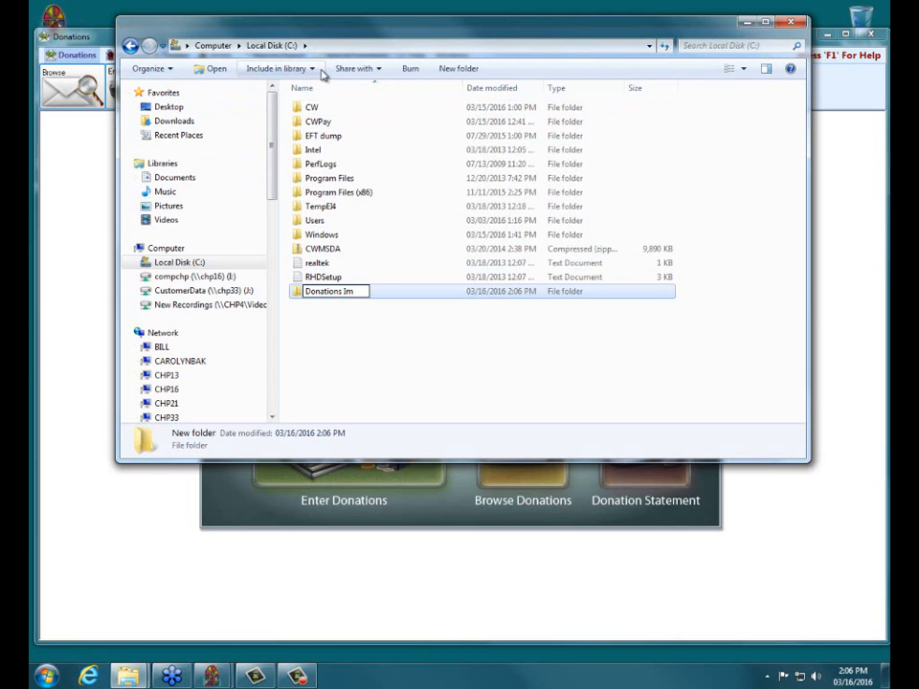
text(port)
key(Return)
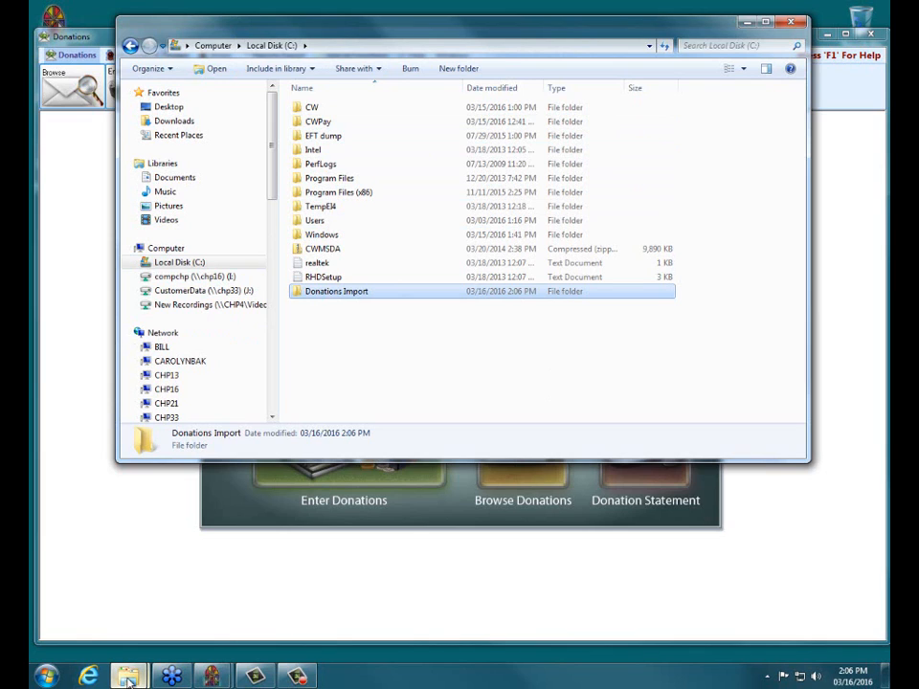
Step: Save a copy of the Vanco Example text file as 04202014EFT in the Donations Import folder on Local Disk (C:)
mouse_move(131, 680)
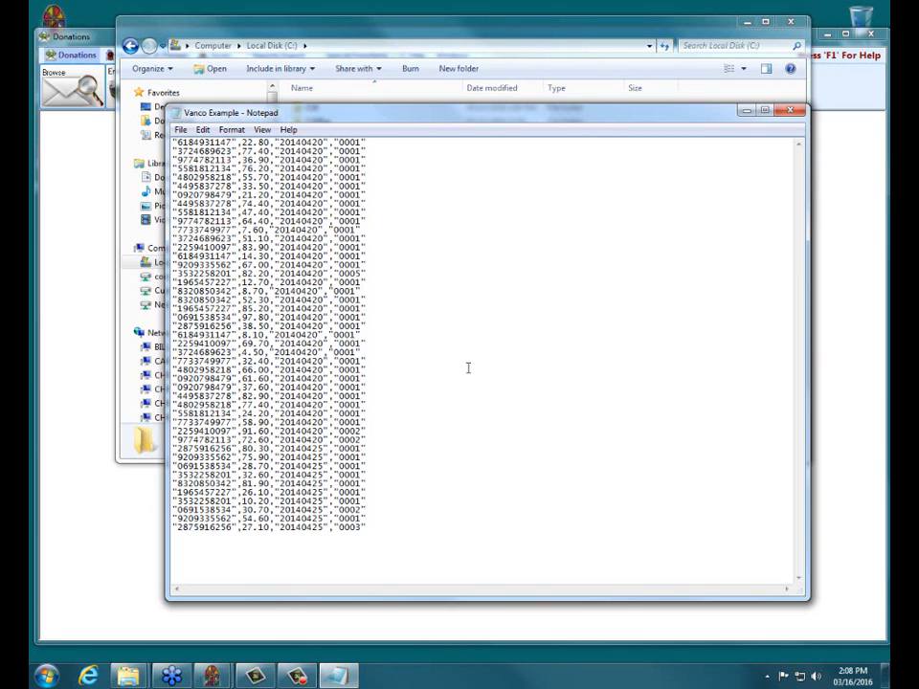
click(181, 131)
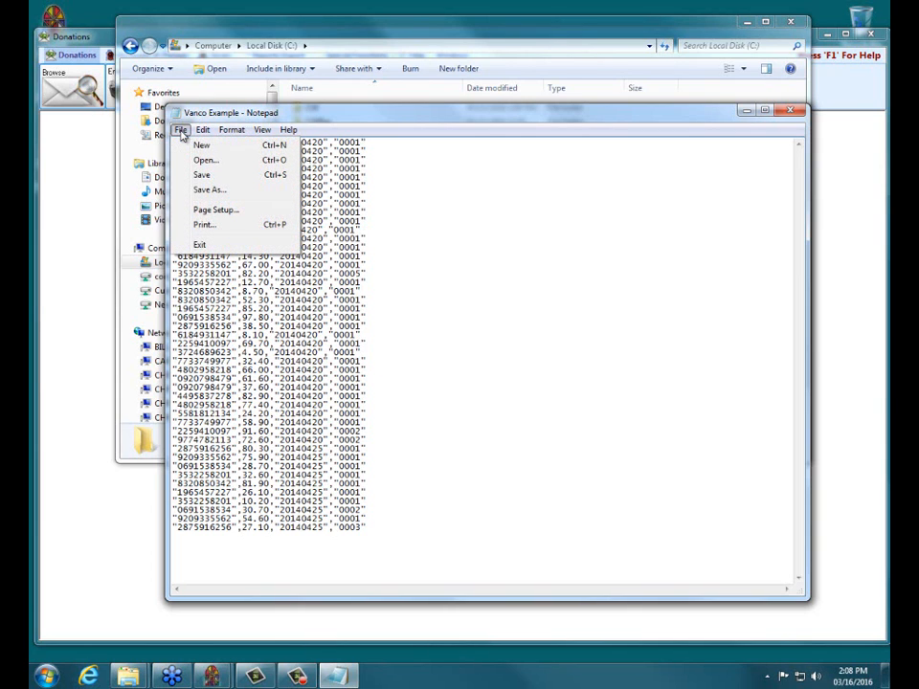
click(264, 191)
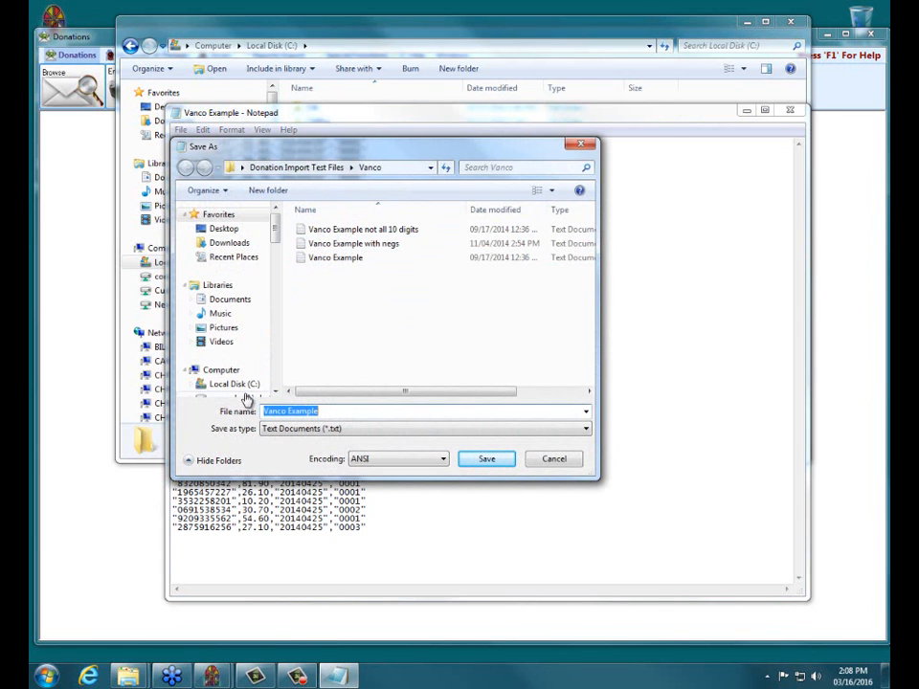
click(239, 386)
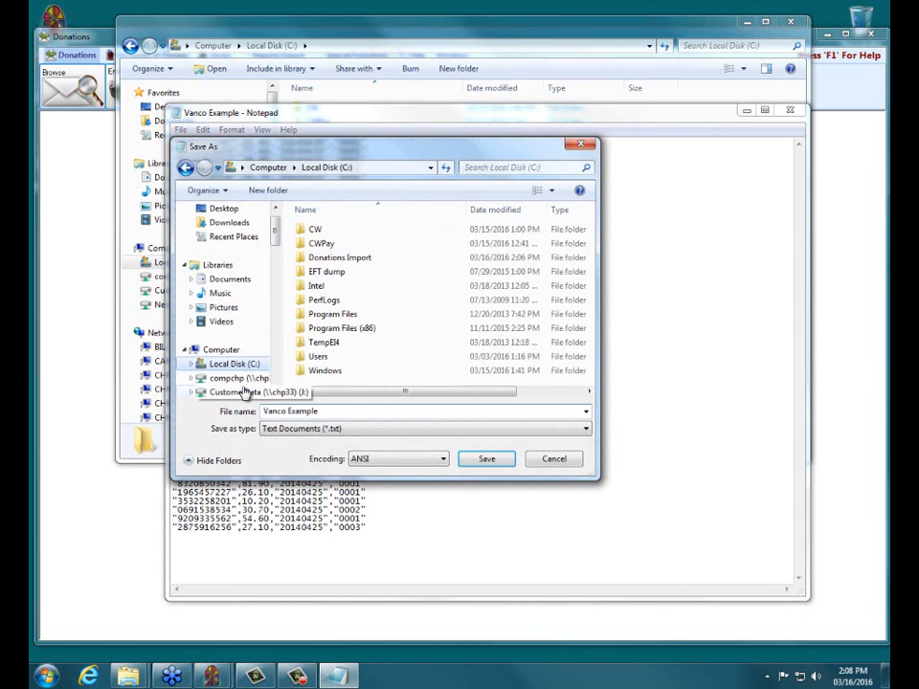
double_click(330, 258)
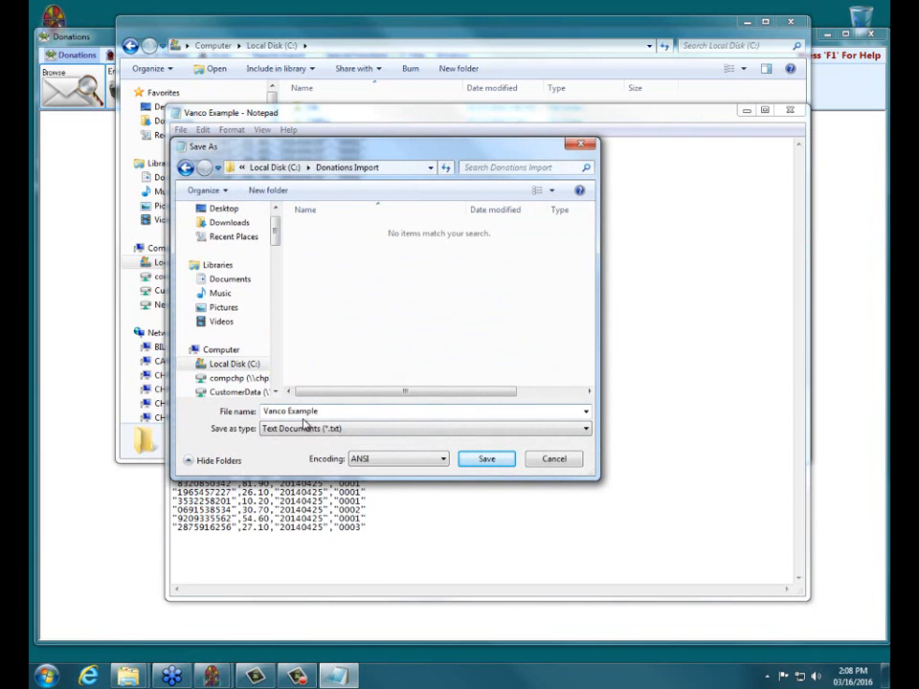
drag(321, 411, 195, 408)
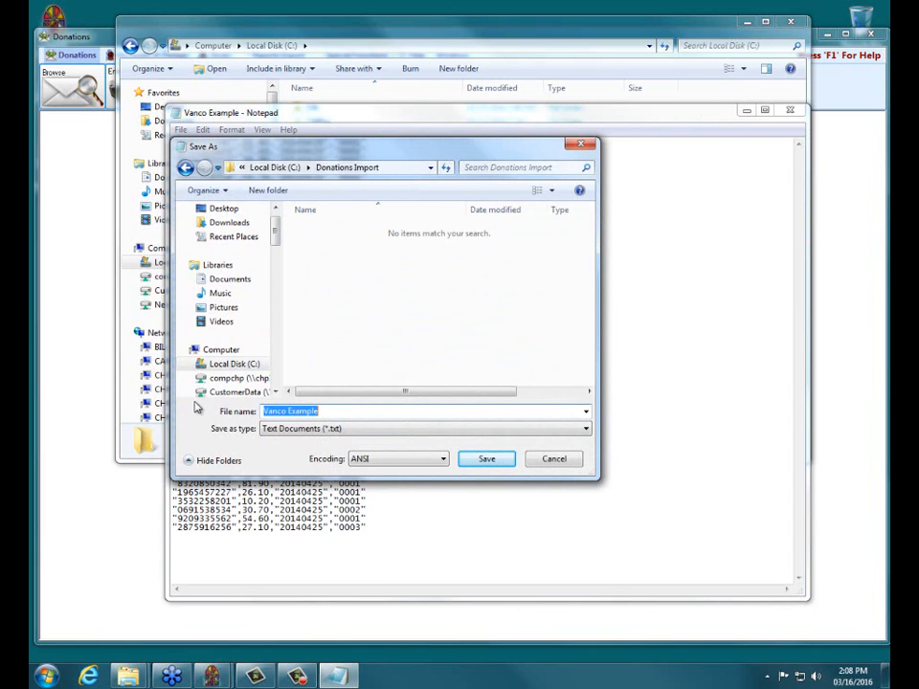
text(04202014)
text(EFT)
click(273, 413)
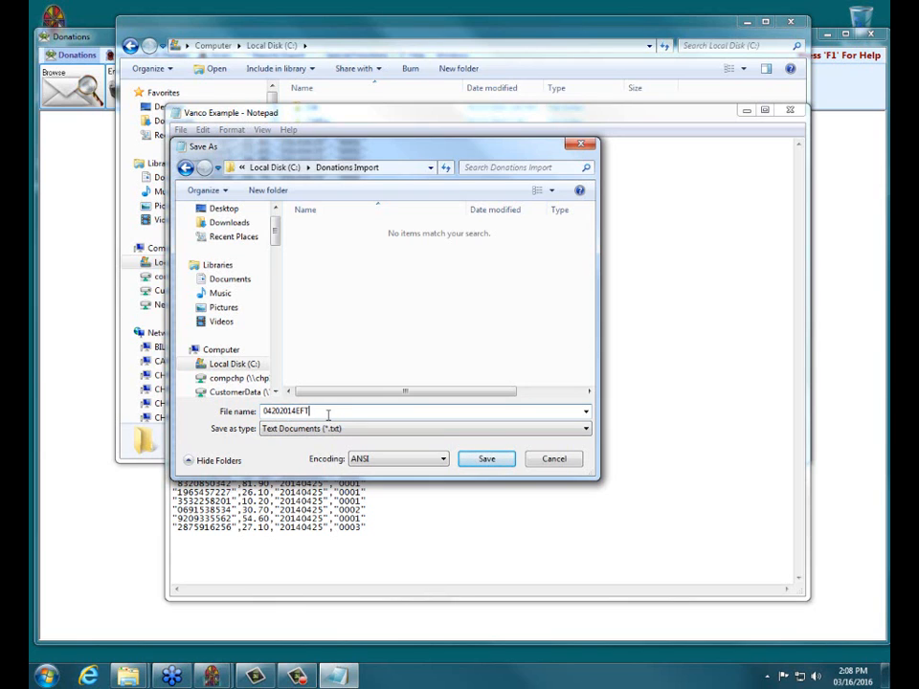
click(487, 461)
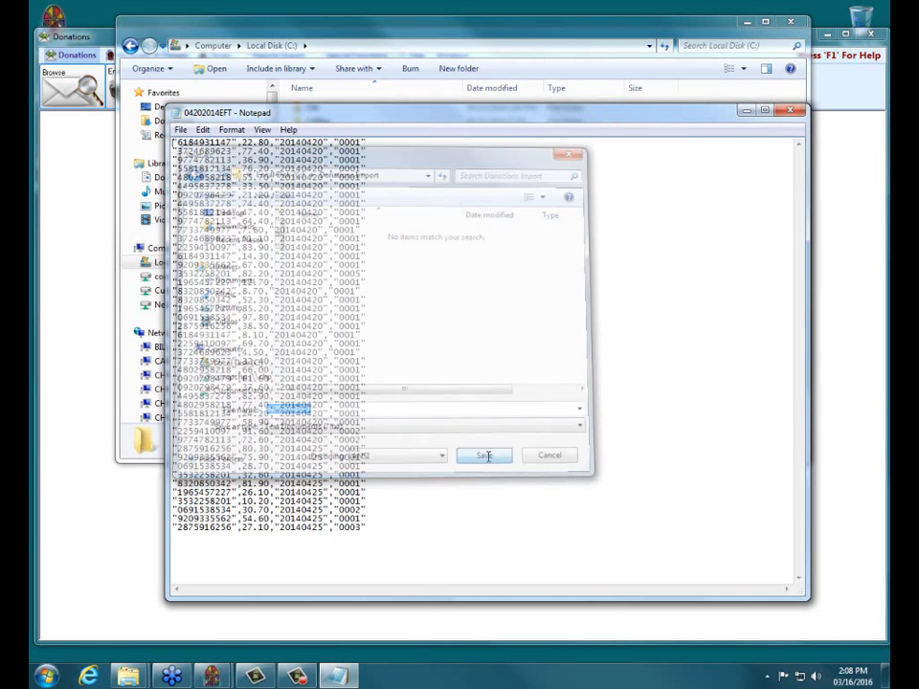
Step: Close the text file, check the Donations Import folder for the saved copy, and close the Explorer window
click(790, 111)
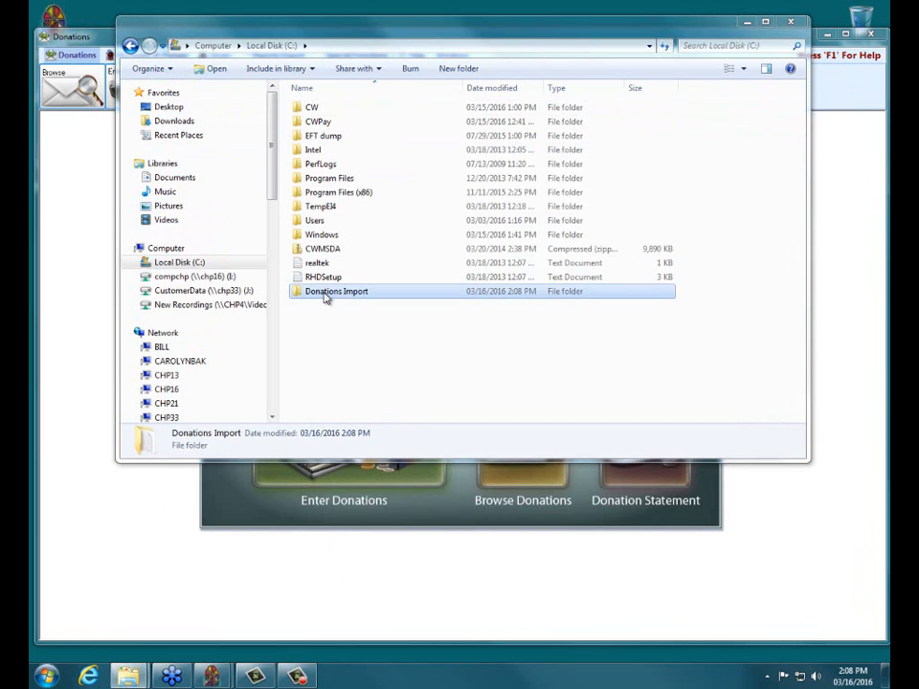
double_click(321, 292)
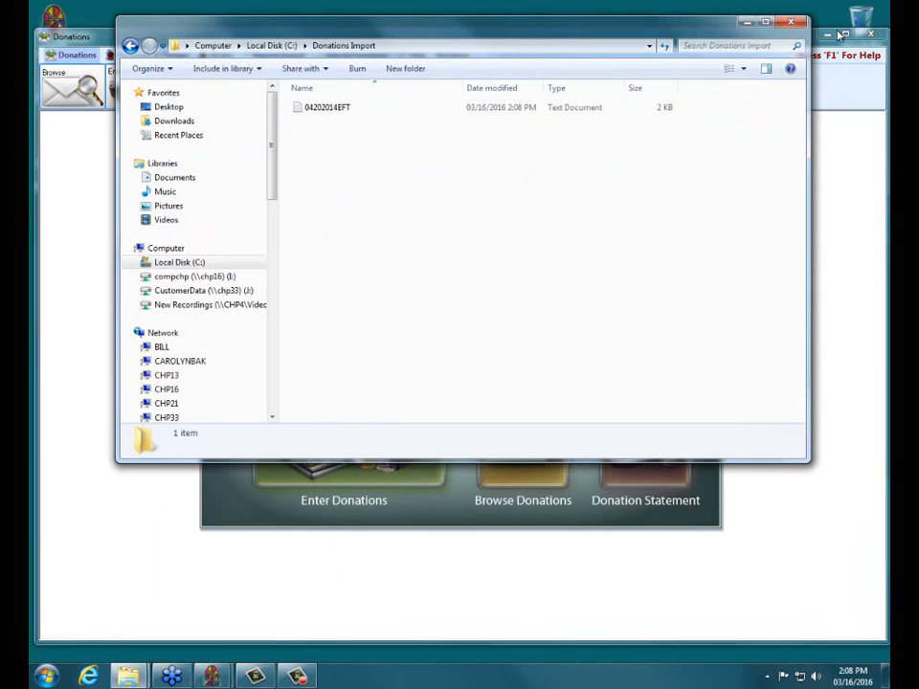
click(791, 23)
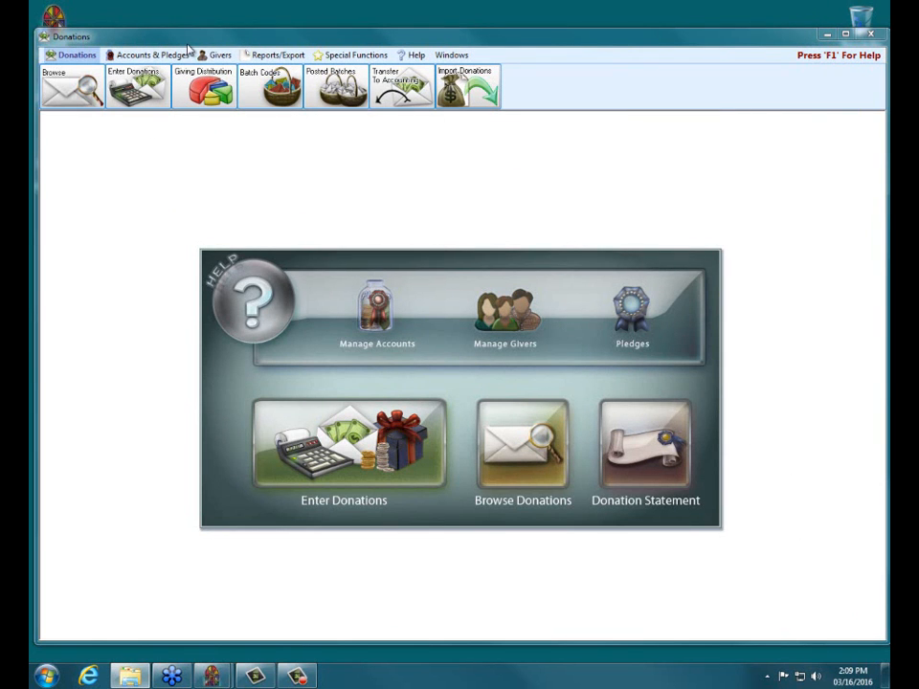
Step: Open the donation import from Vanco and move its window higher in the workspace
click(478, 91)
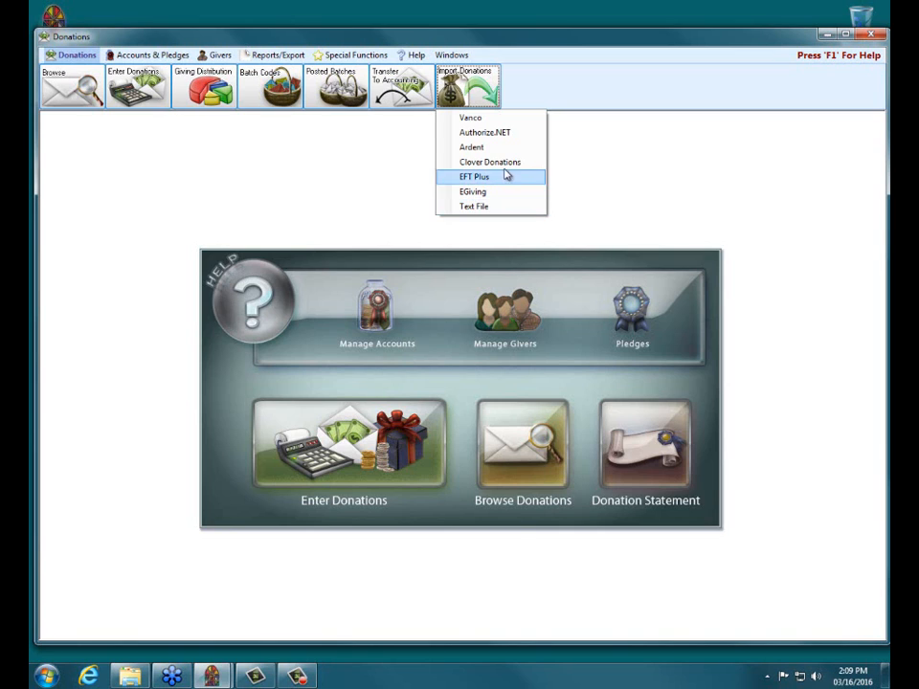
click(494, 119)
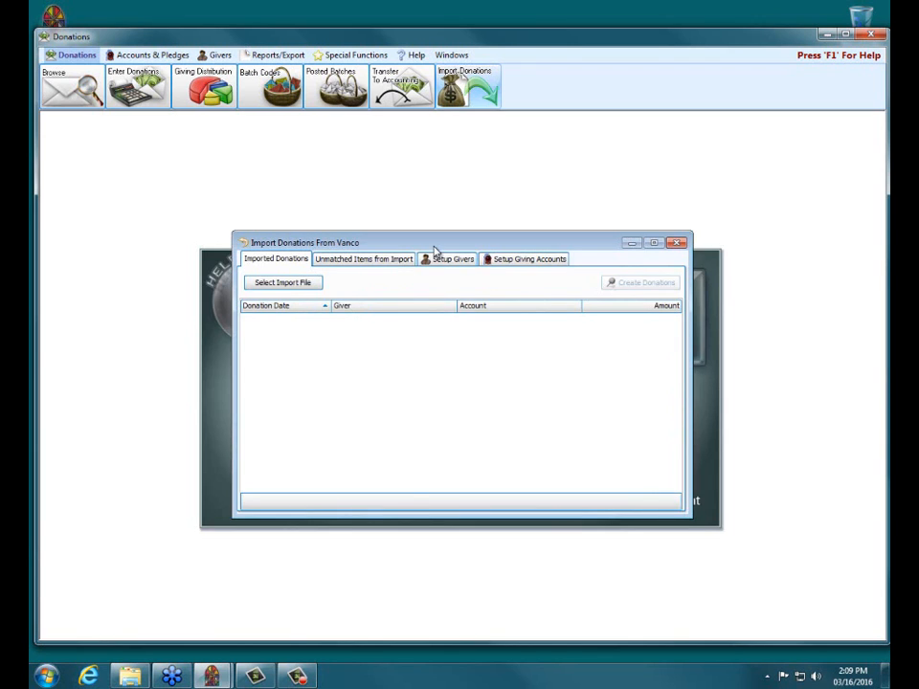
drag(434, 249, 428, 145)
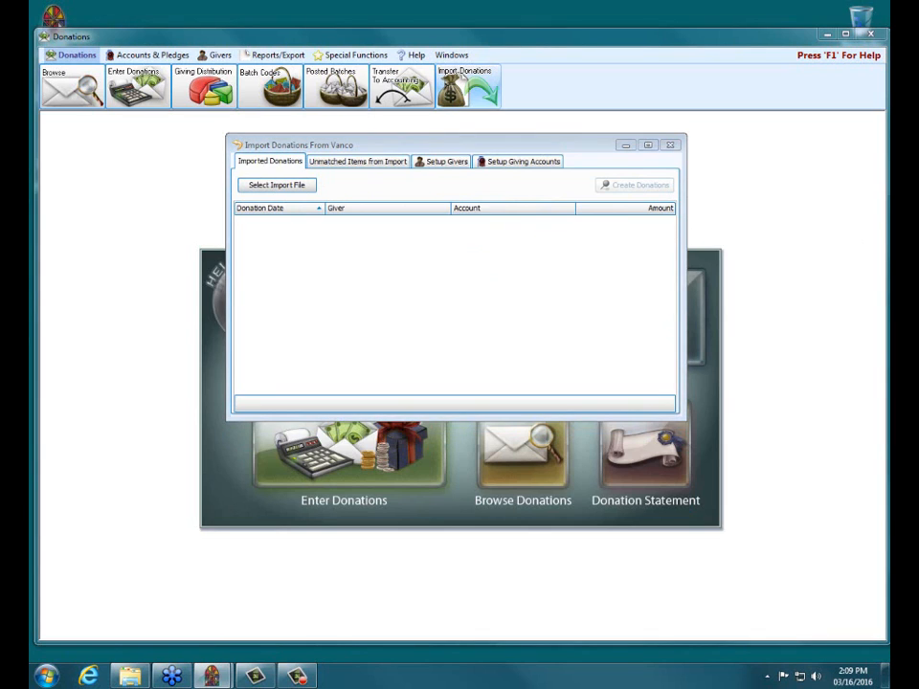
mouse_move(244, 174)
mouse_down()
mouse_move(318, 171)
mouse_move(317, 184)
mouse_move(236, 185)
mouse_move(241, 175)
mouse_up()
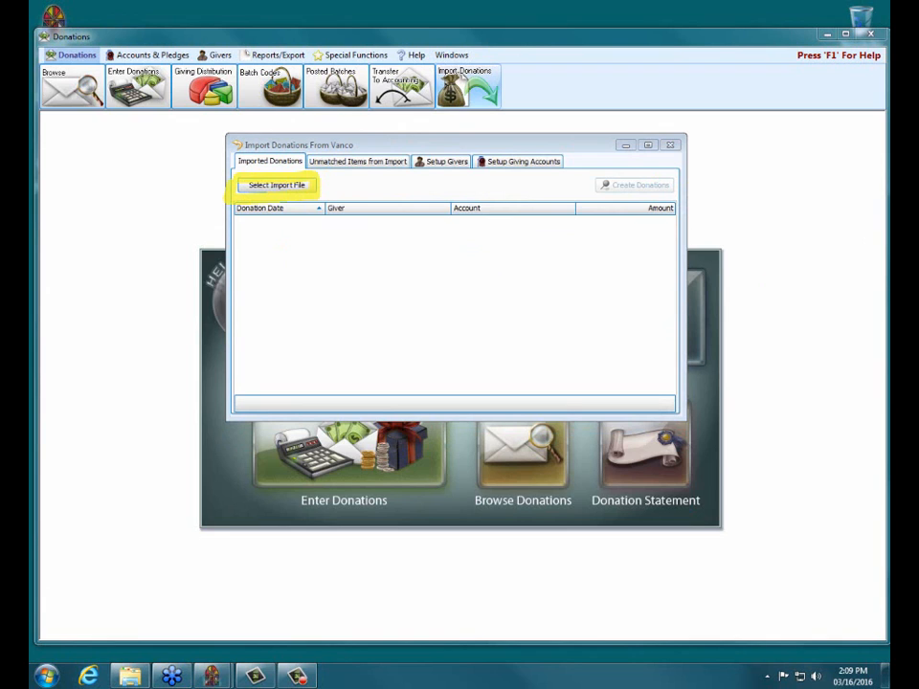
key(Escape)
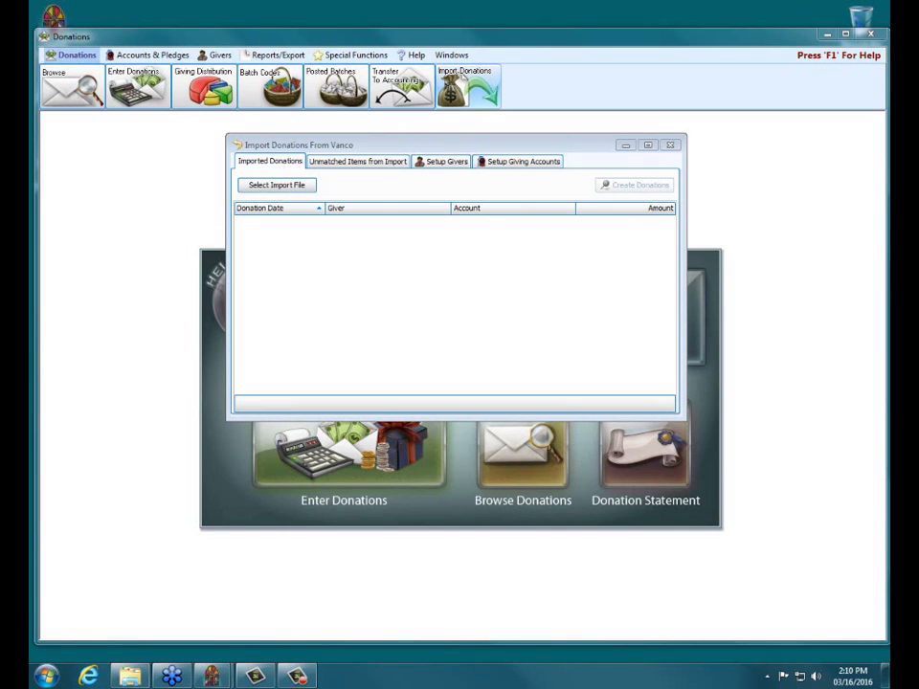
Step: Select 04202014EFT from the Donations Import folder on Local Disk (C:) as the Vanco import file
click(297, 189)
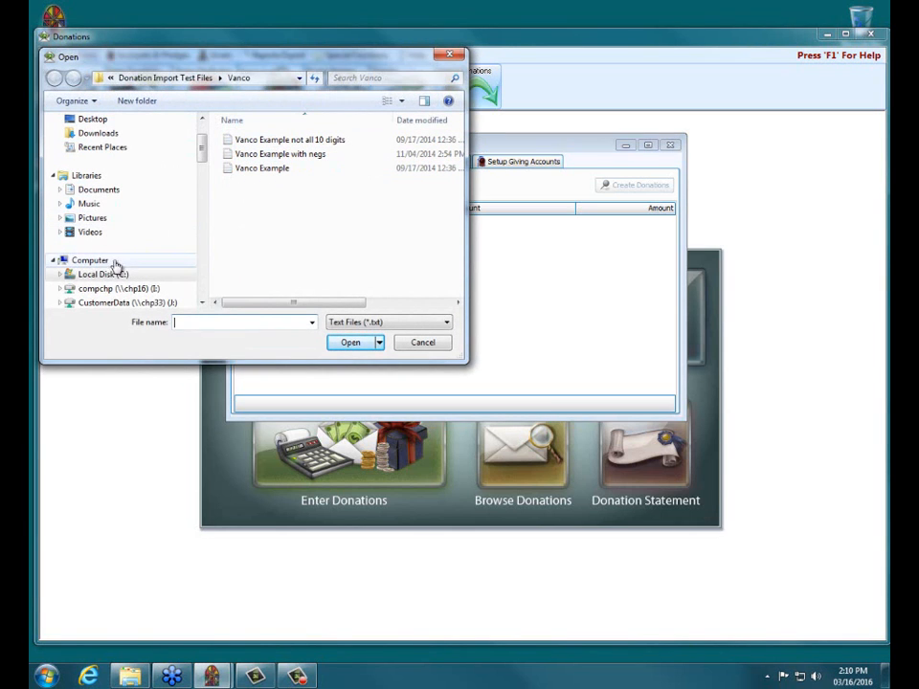
click(101, 275)
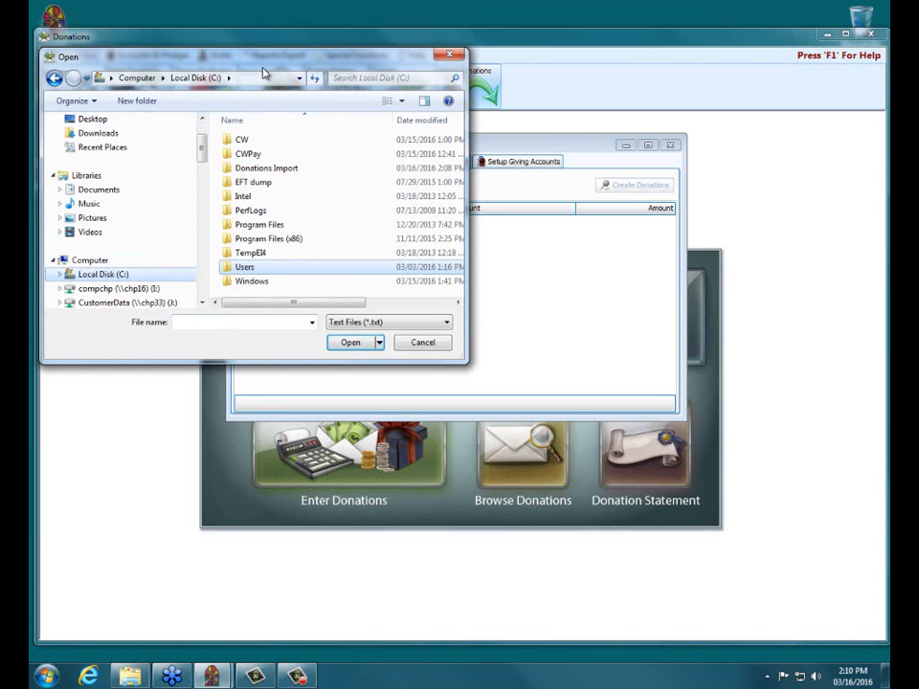
double_click(282, 170)
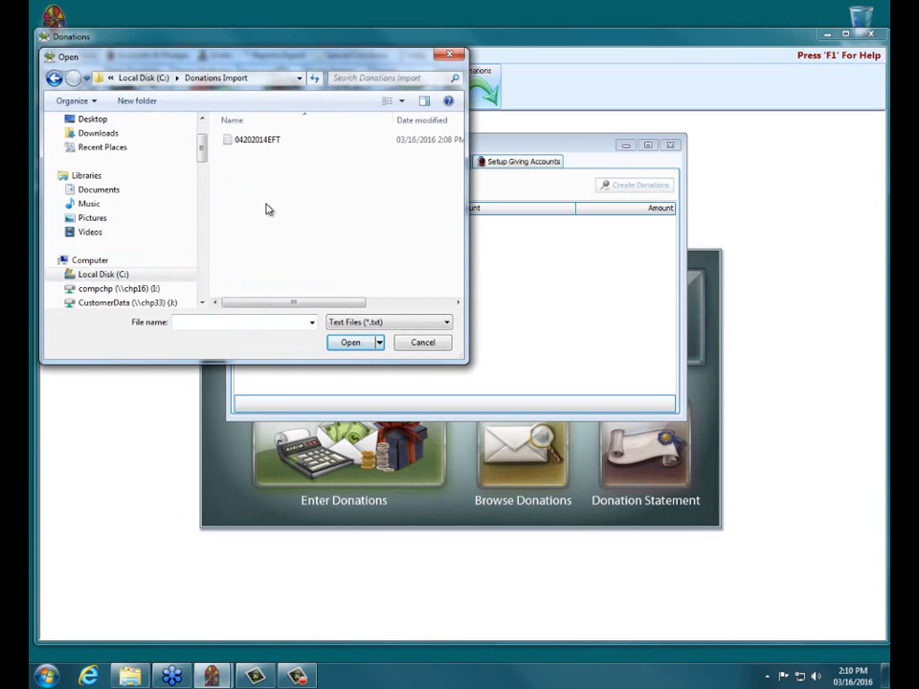
double_click(254, 145)
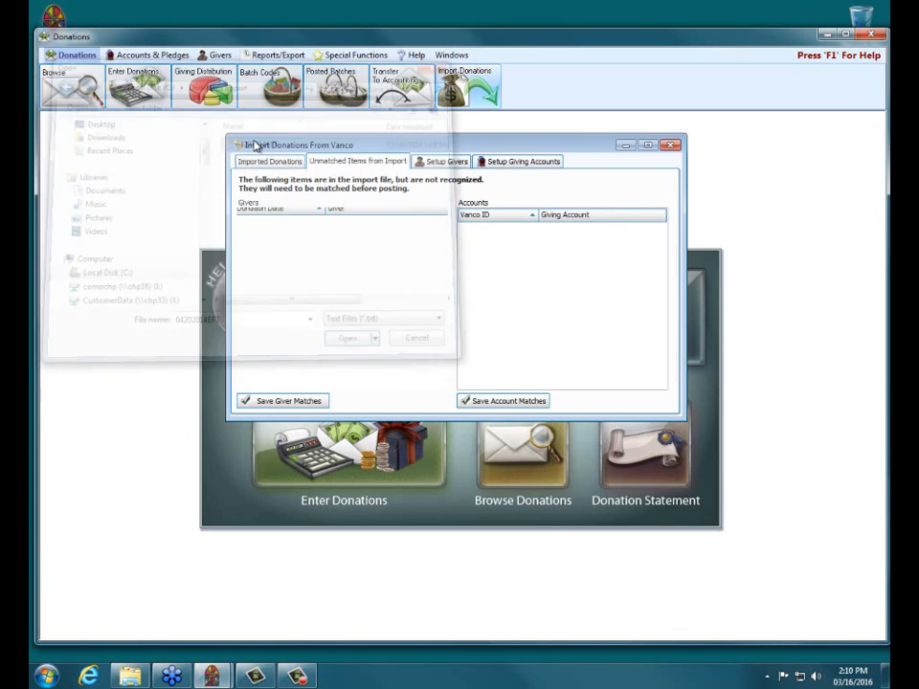
Step: Examine the unmatched items from the import and the imported donations dated 04/20/2014 and 04/25/2014
click(267, 163)
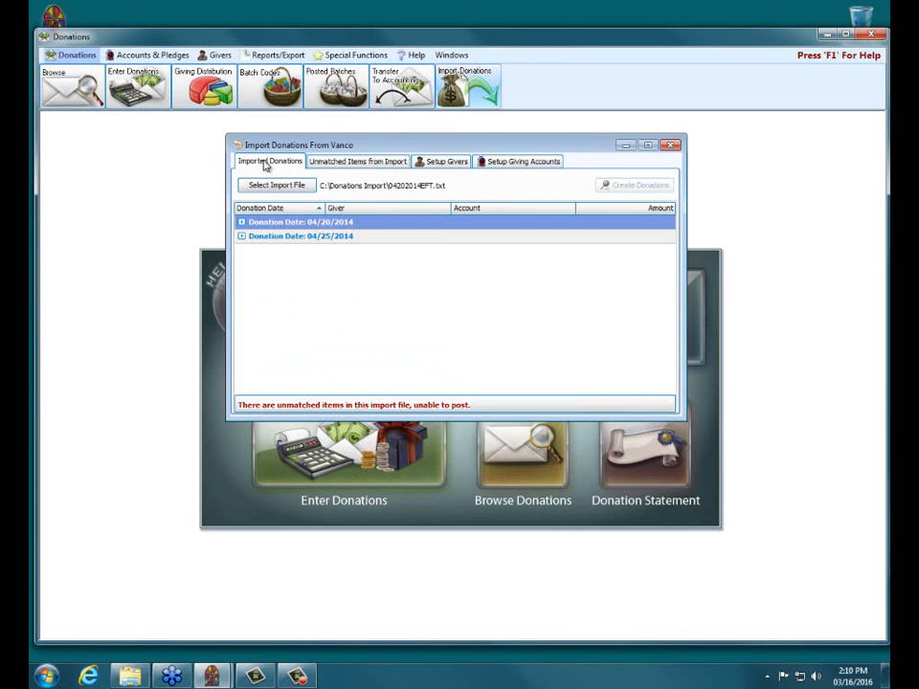
click(369, 164)
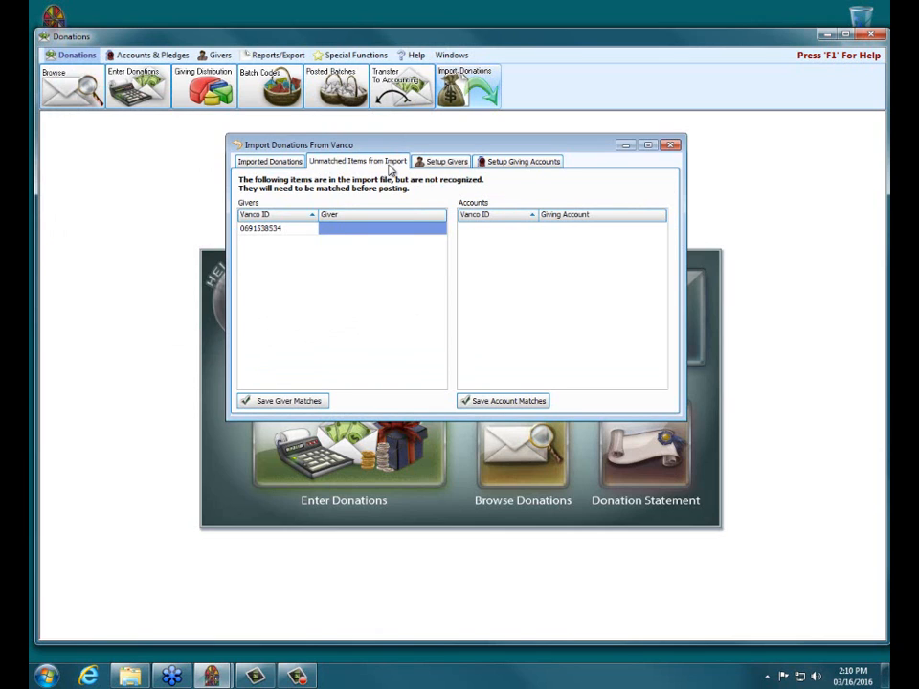
click(275, 165)
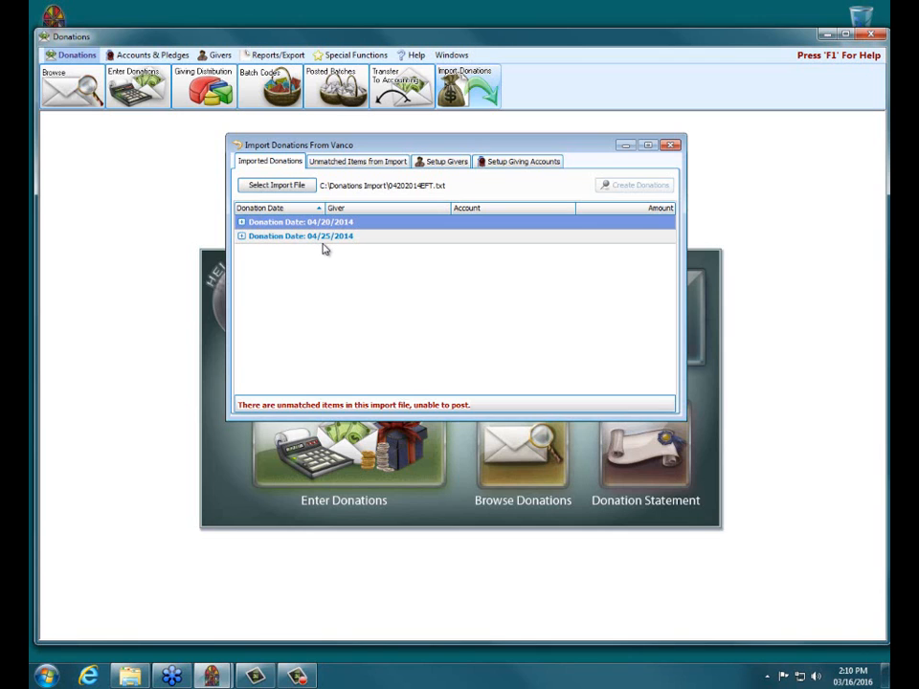
click(241, 222)
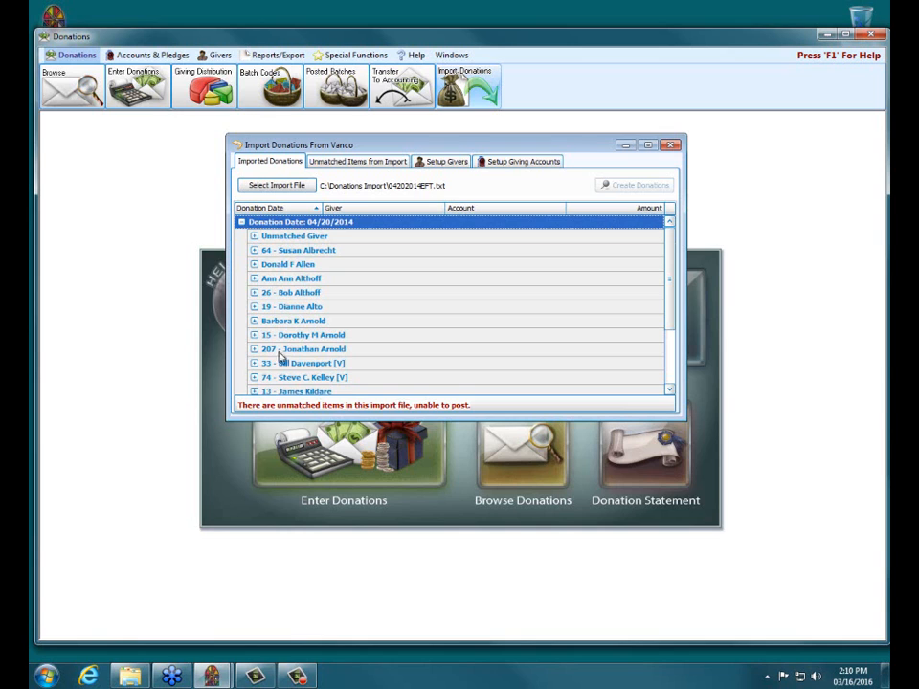
mouse_move(670, 272)
mouse_down()
mouse_move(673, 324)
mouse_move(667, 269)
mouse_up()
click(241, 222)
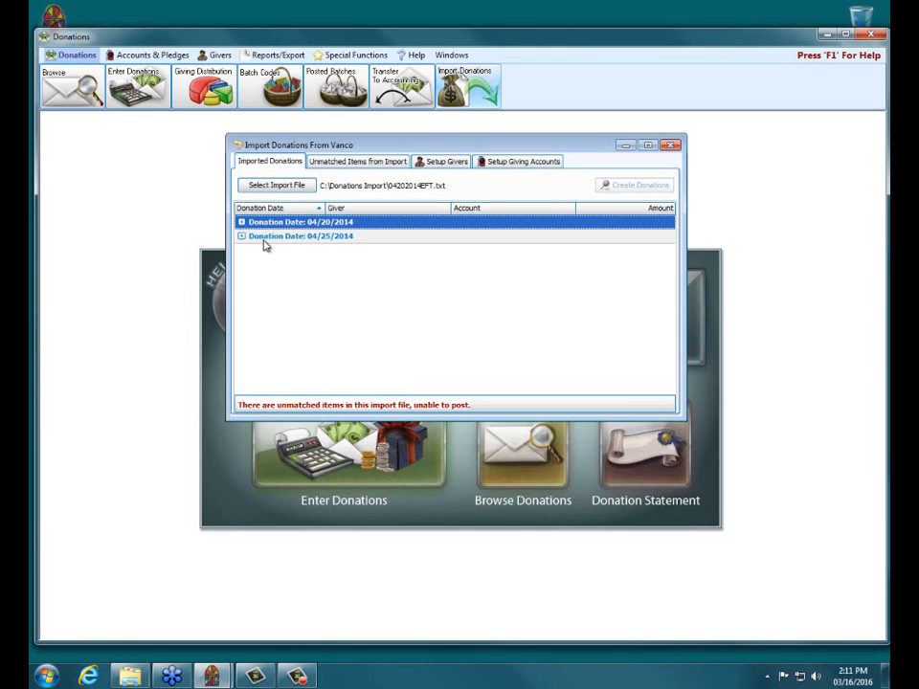
click(241, 236)
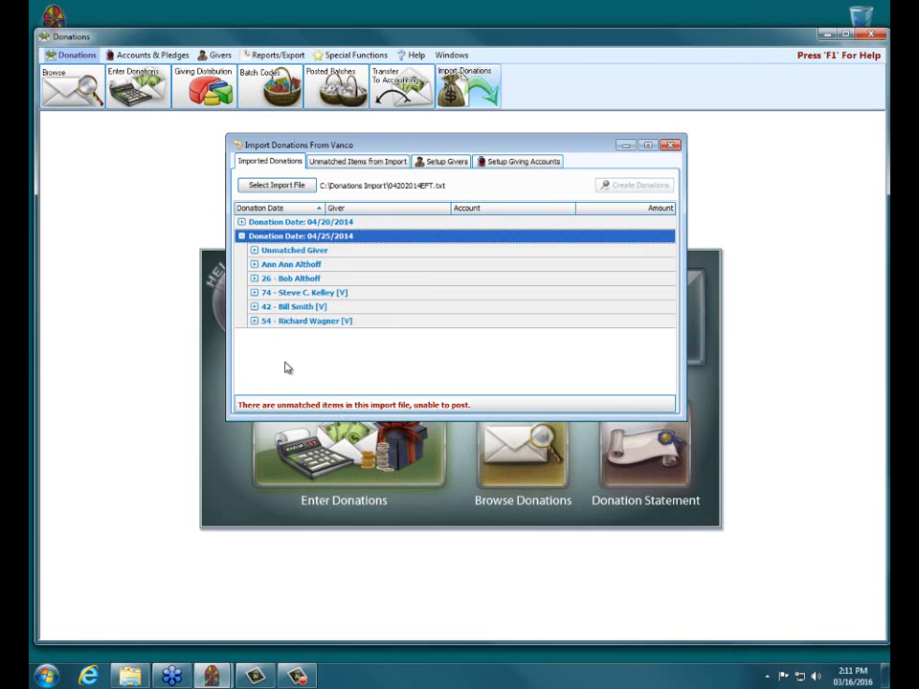
click(242, 236)
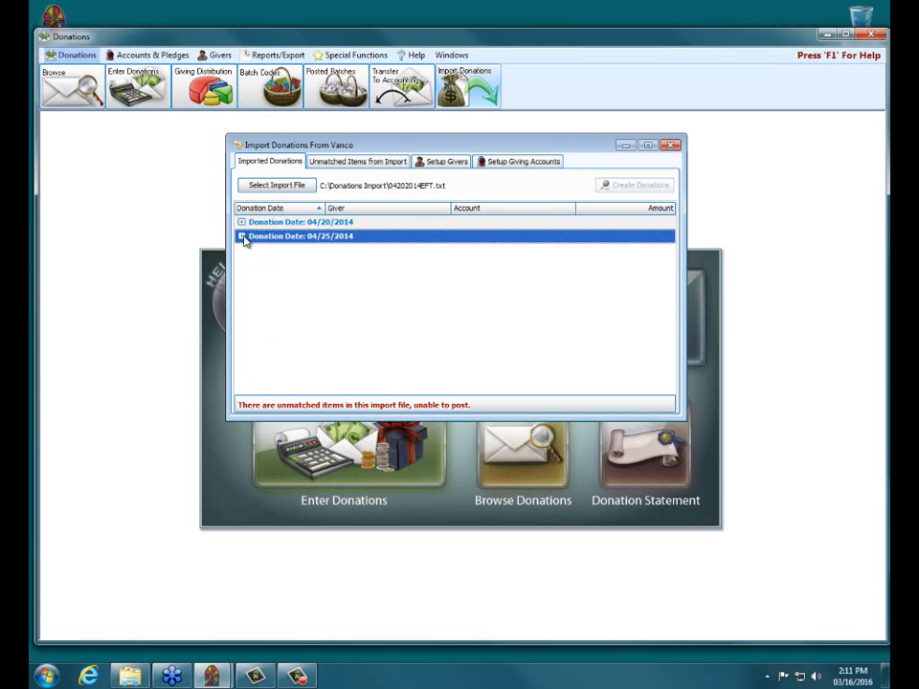
Step: Match the unrecognized Vanco ID to the giver found by surname who has a giver number, and save the changes
click(354, 163)
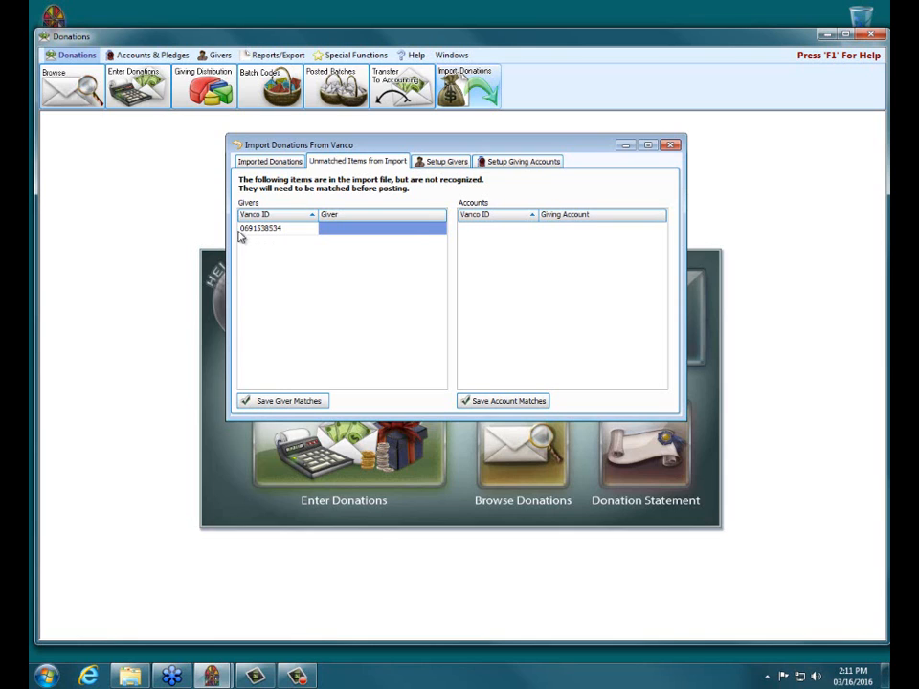
click(339, 230)
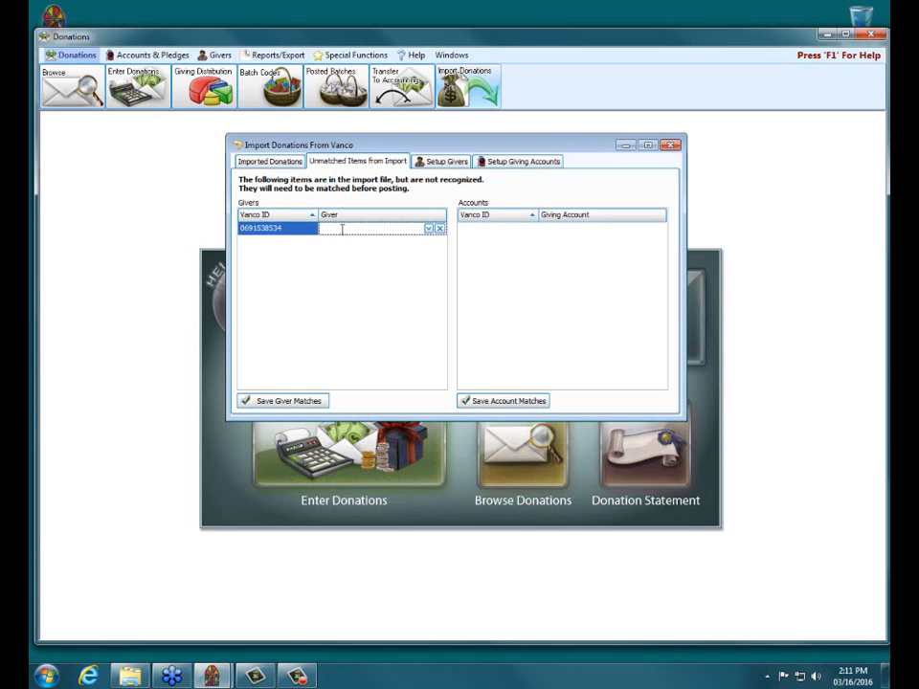
text(adam)
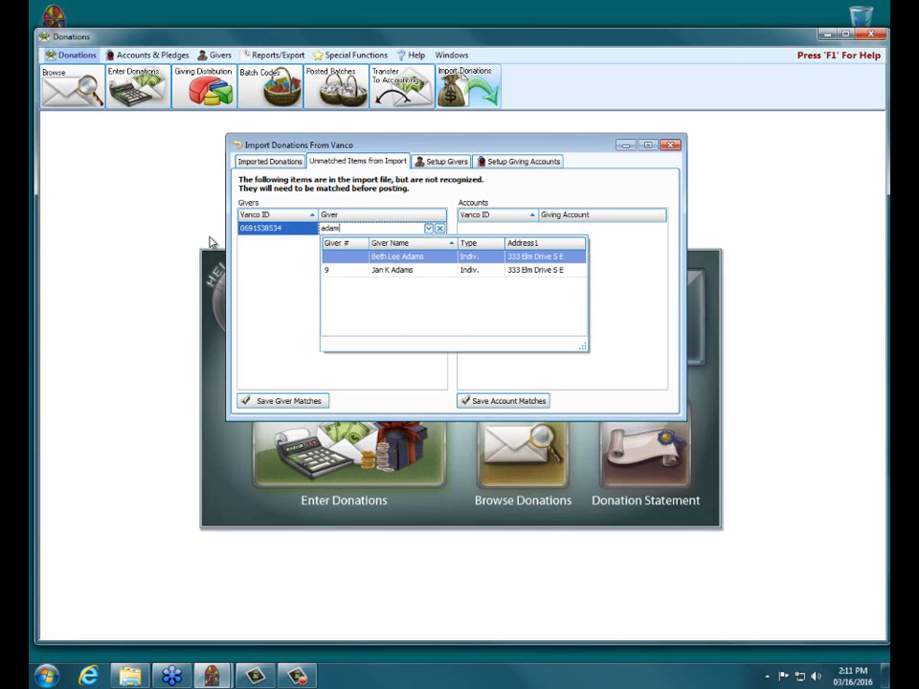
click(406, 270)
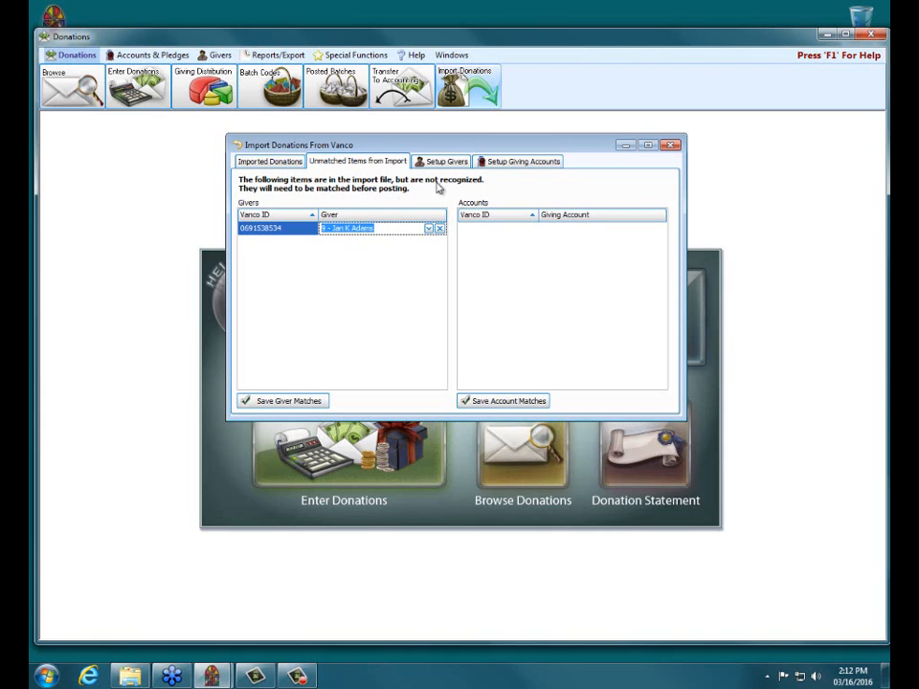
click(273, 165)
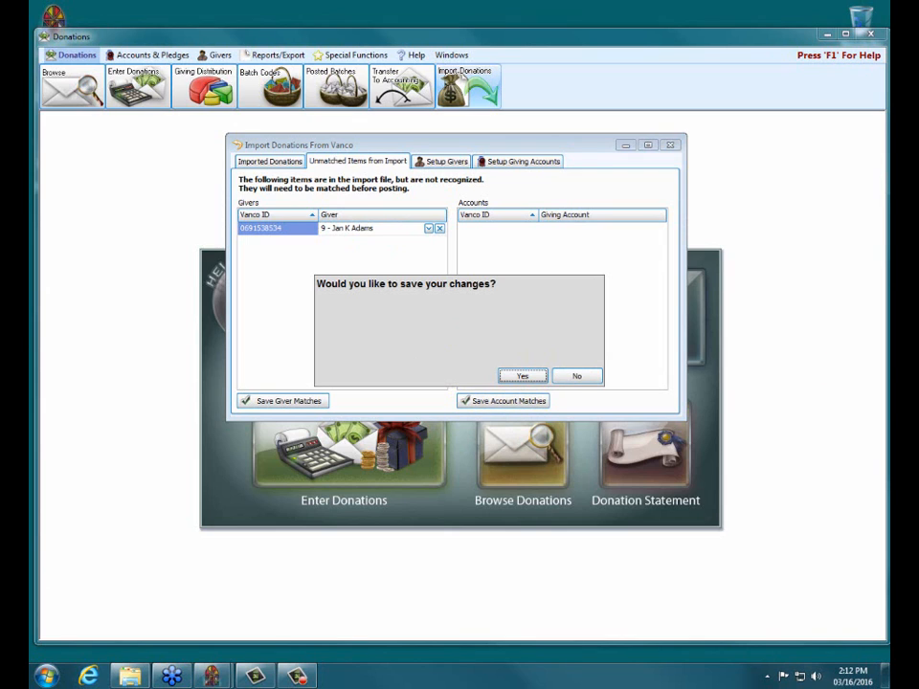
click(522, 376)
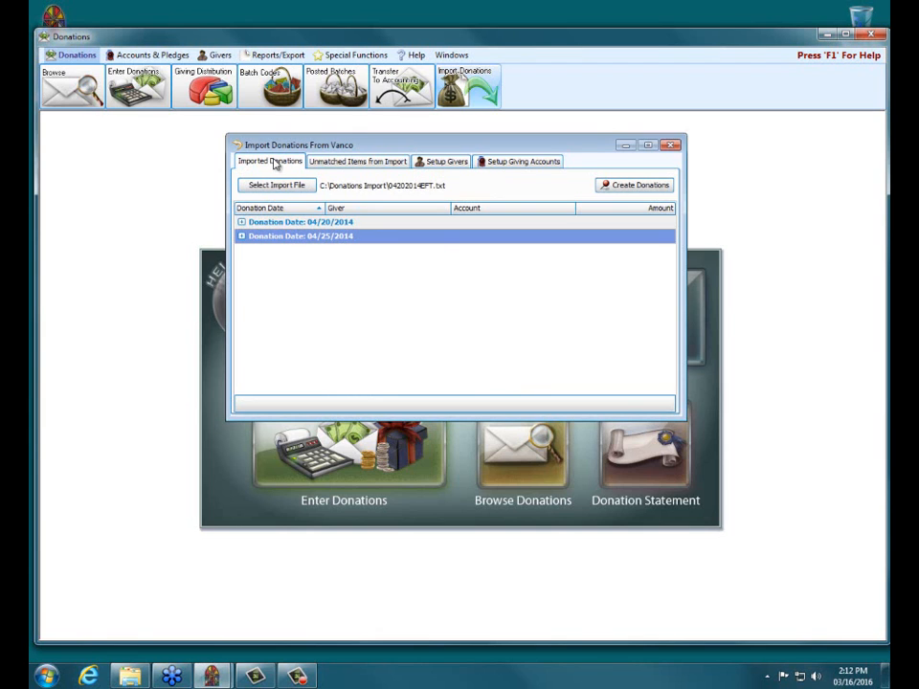
Step: Check the 04/20/2014 imported donations for the matched giver and recheck the unmatched items
click(242, 222)
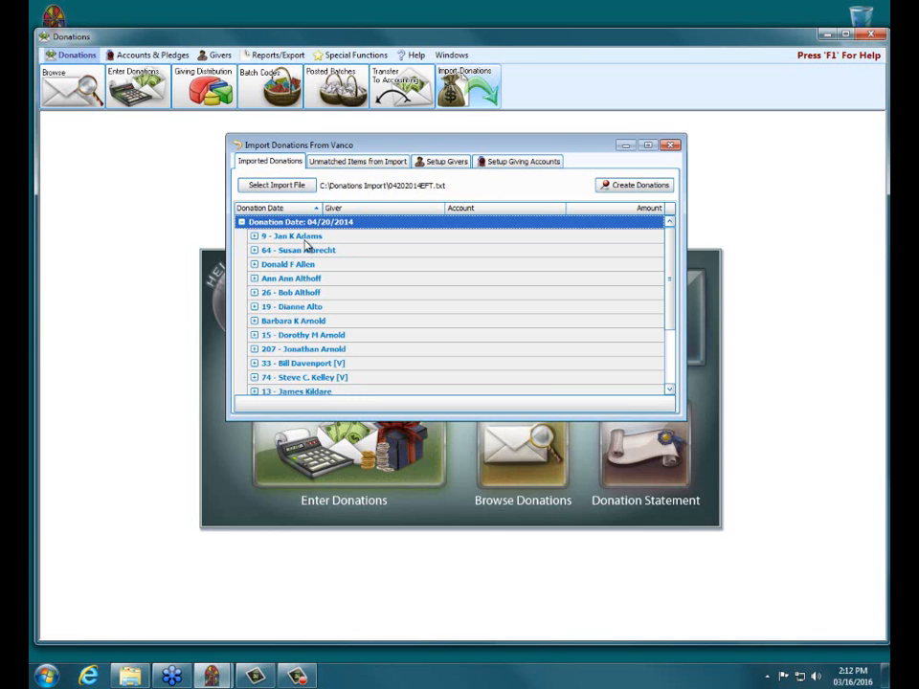
click(379, 162)
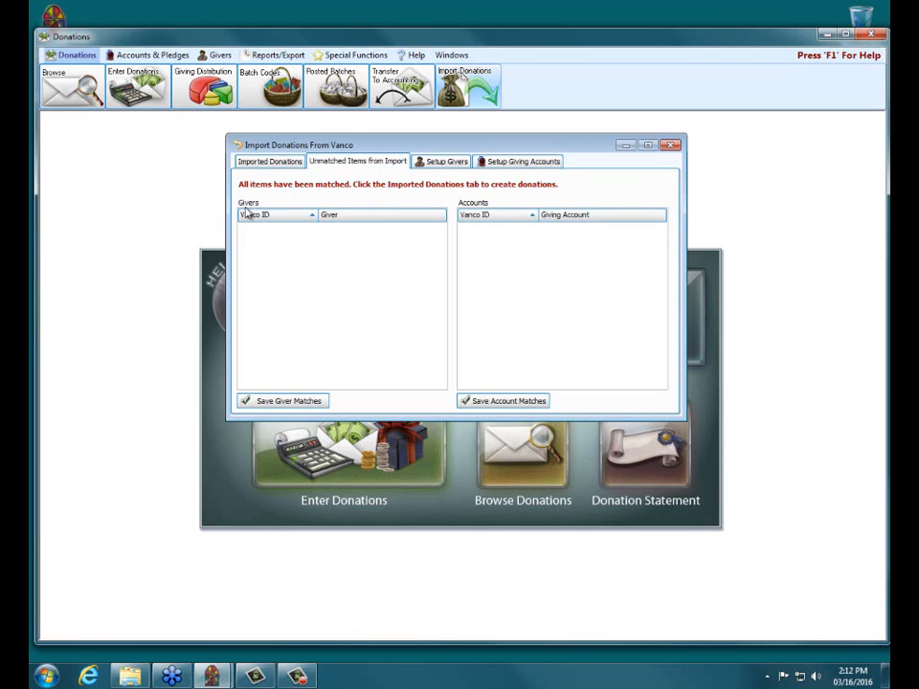
click(277, 162)
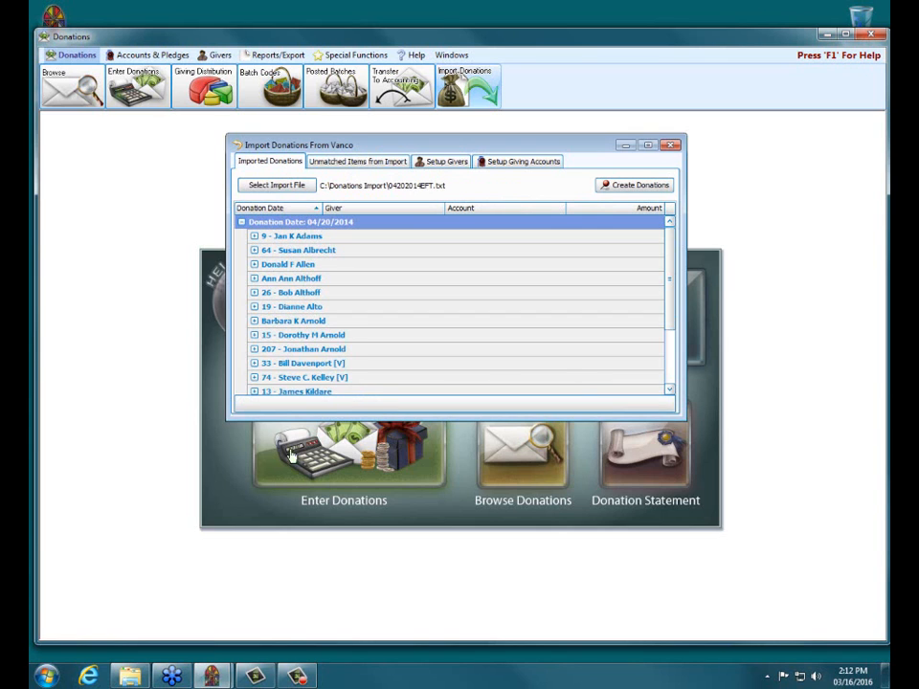
click(241, 222)
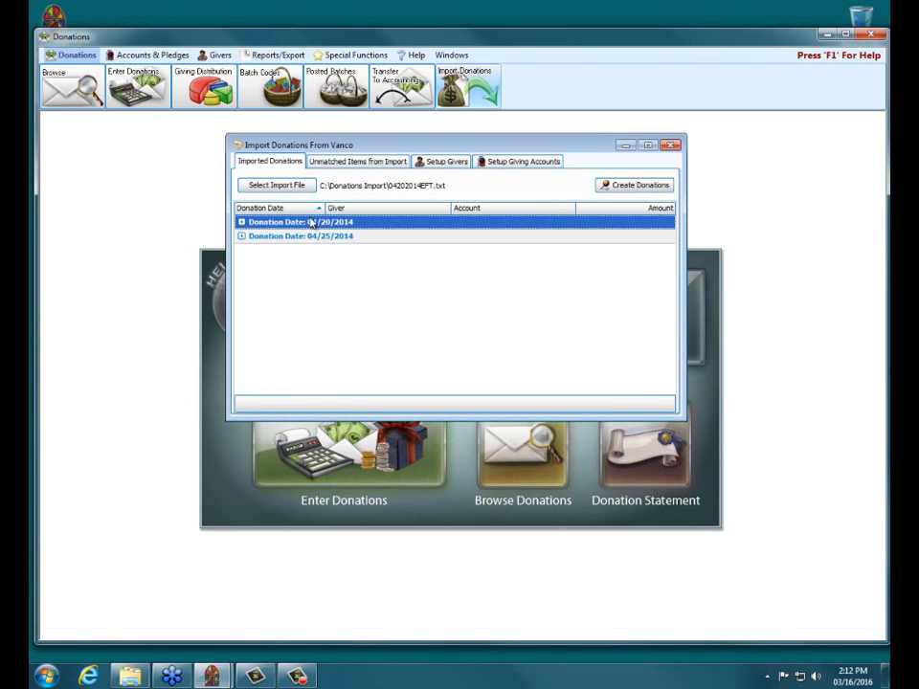
click(347, 161)
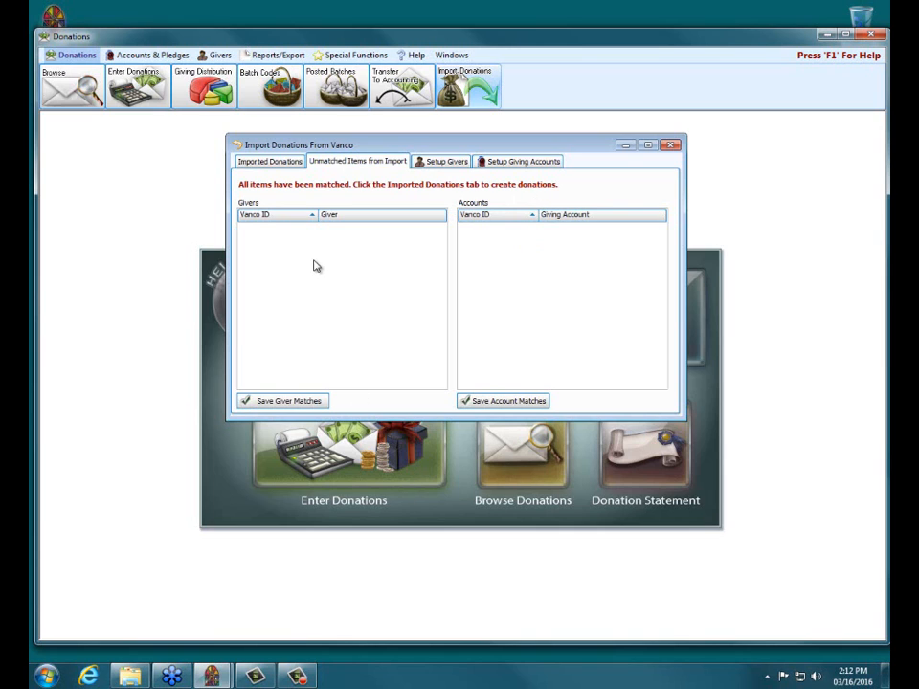
Step: Review the Vanco customer numbers in the giver setup and the Vanco fund IDs in the giving account setup
click(448, 165)
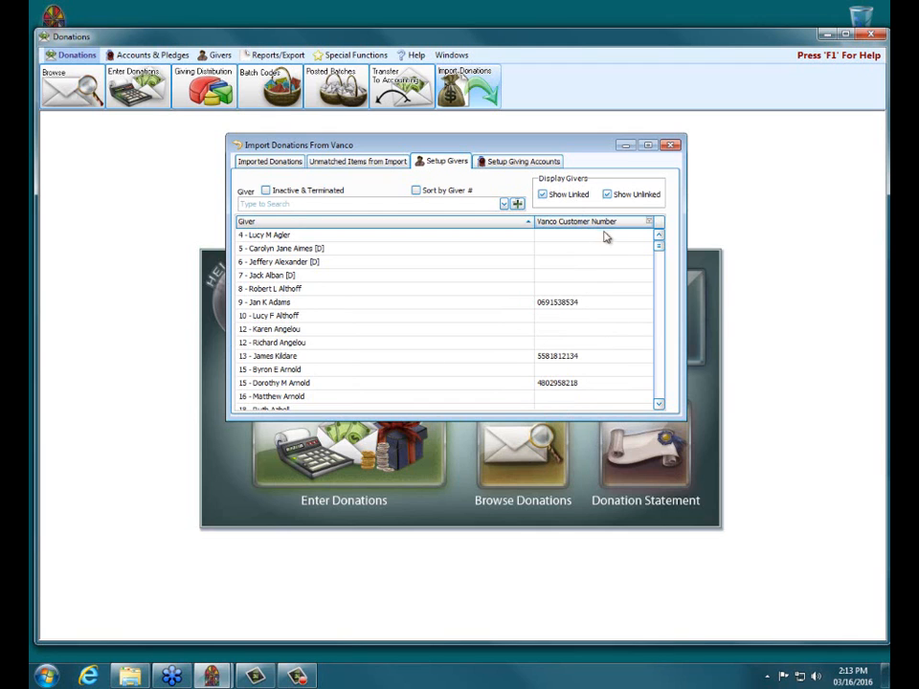
scroll(662, 253, down, 1)
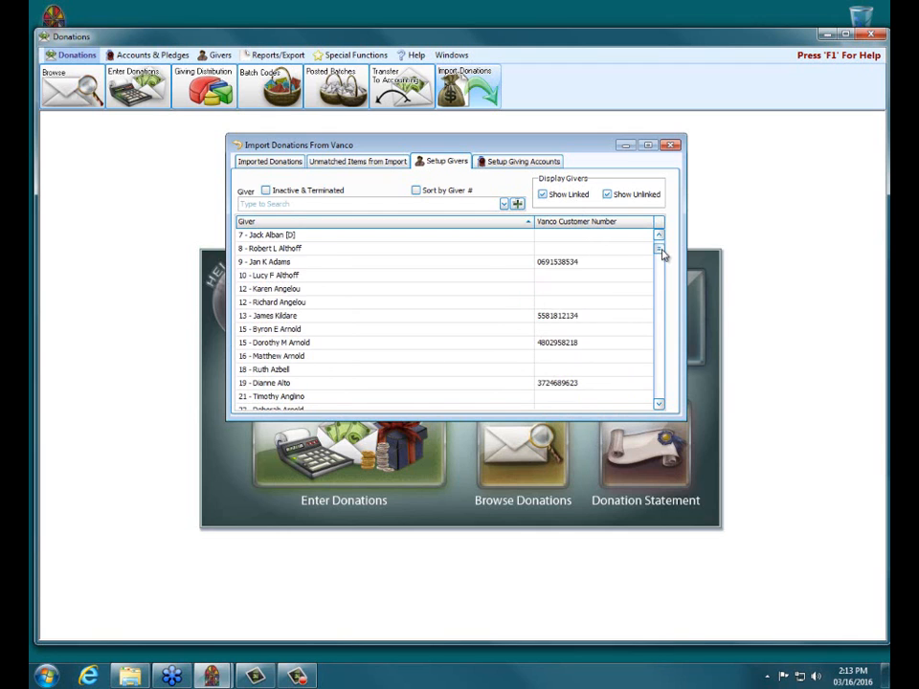
scroll(662, 253, down, 7)
scroll(661, 260, up, 8)
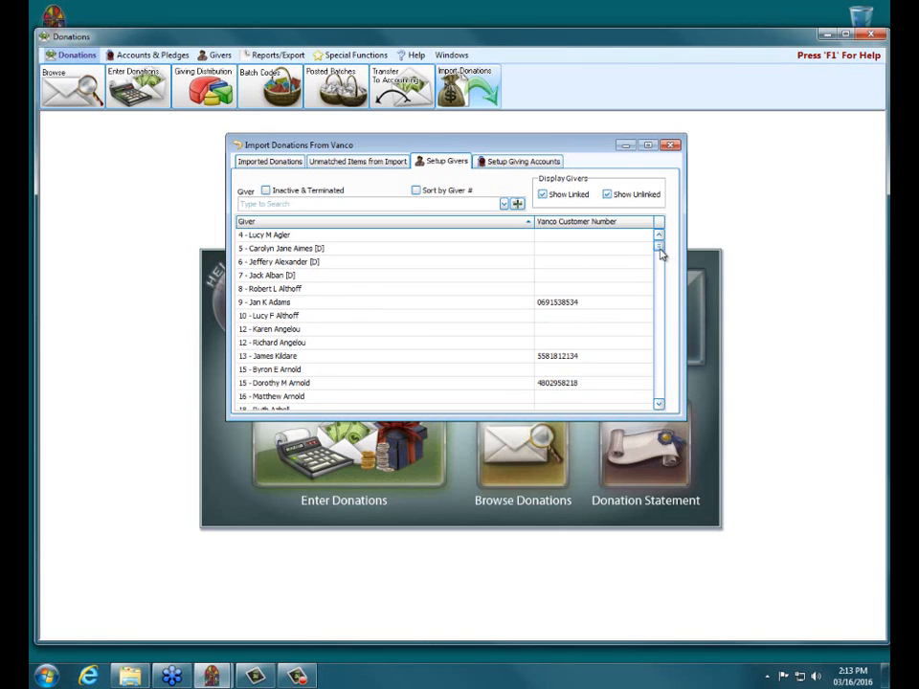
drag(660, 246, 660, 271)
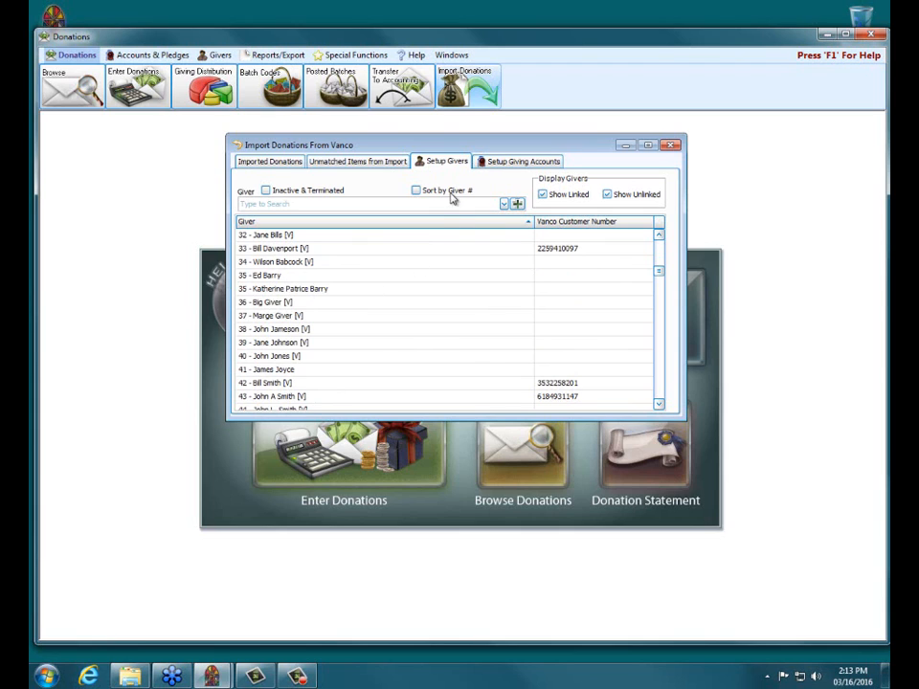
click(516, 162)
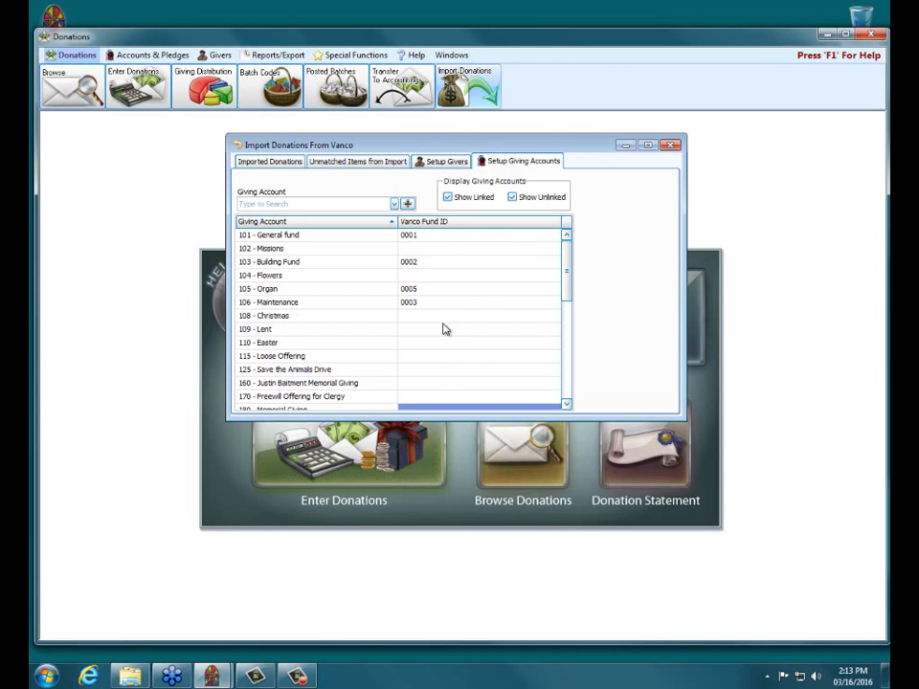
click(341, 163)
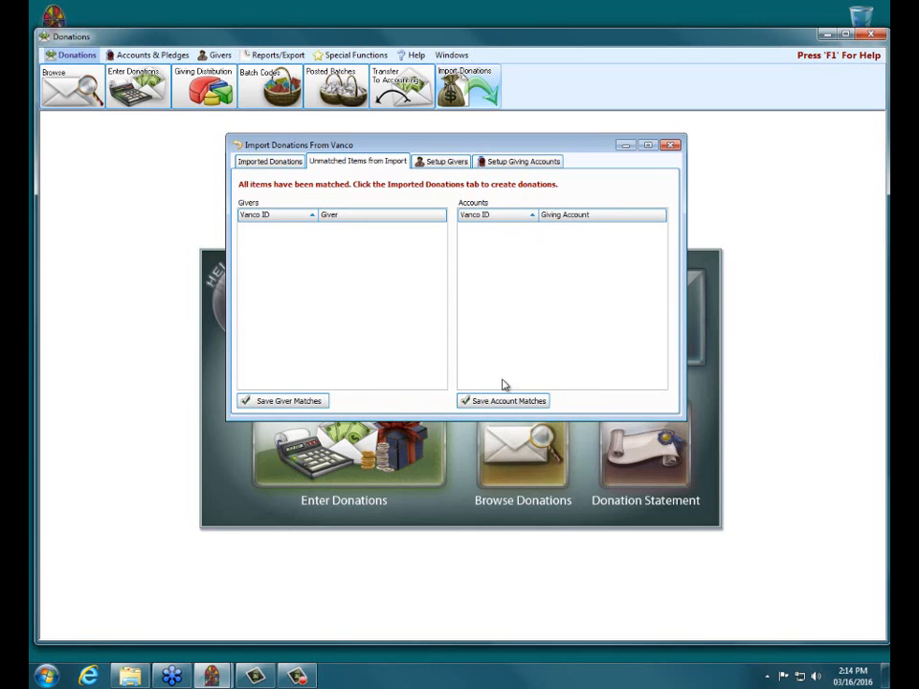
Step: Create the donations from the imported Vanco file and move the Imported Batches window lower in the workspace
click(260, 165)
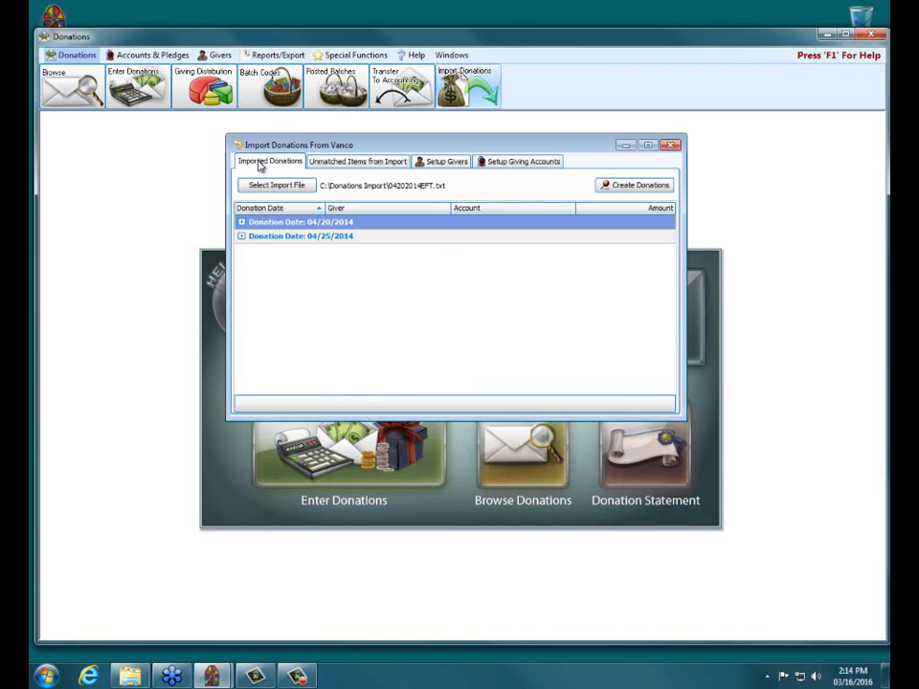
click(241, 222)
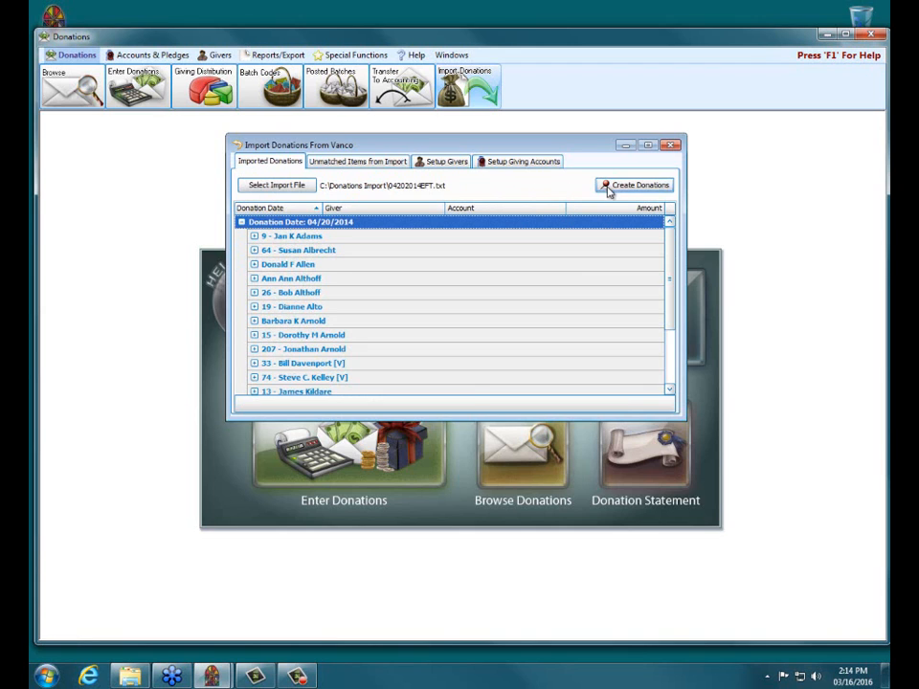
click(241, 222)
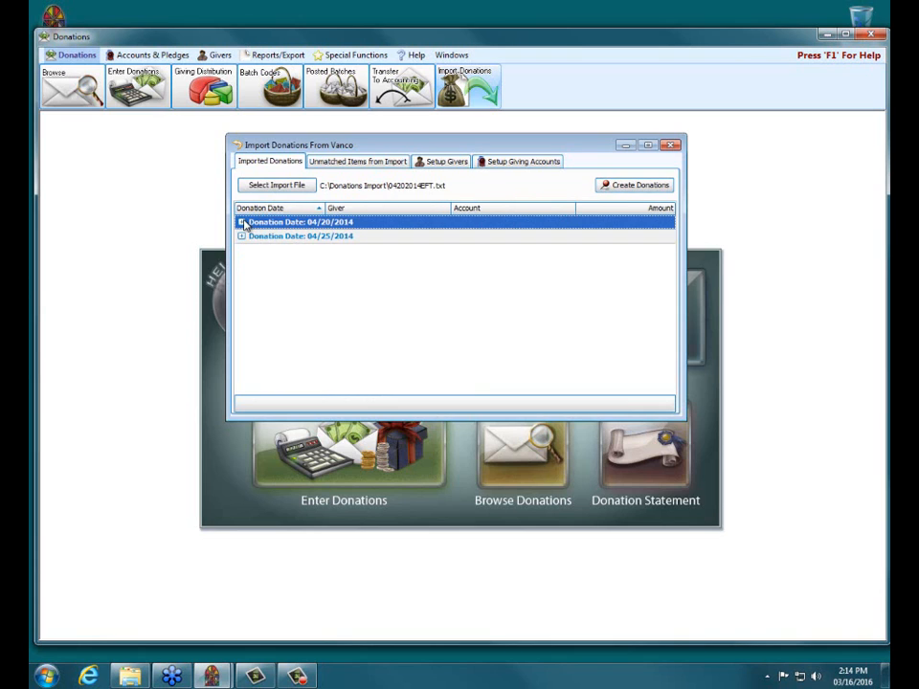
click(736, 250)
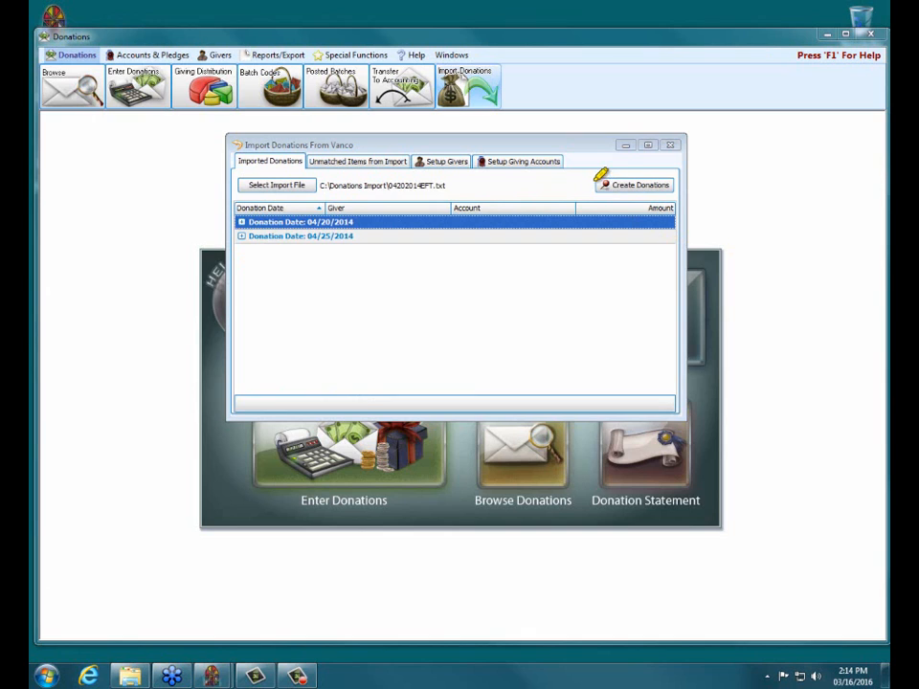
mouse_move(598, 184)
mouse_down()
mouse_move(672, 182)
mouse_move(669, 192)
mouse_up()
click(620, 188)
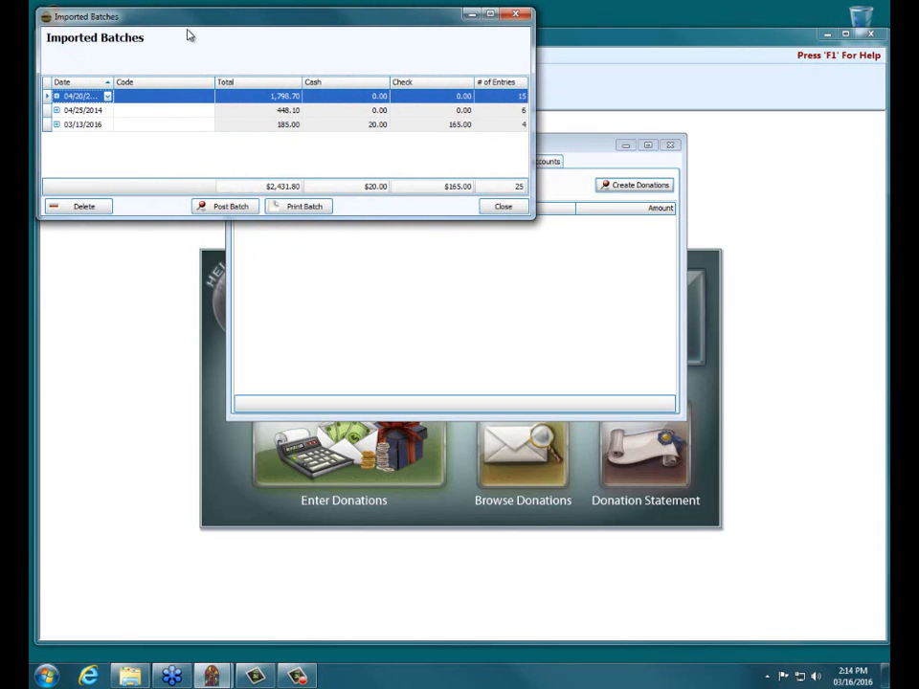
drag(195, 15, 299, 89)
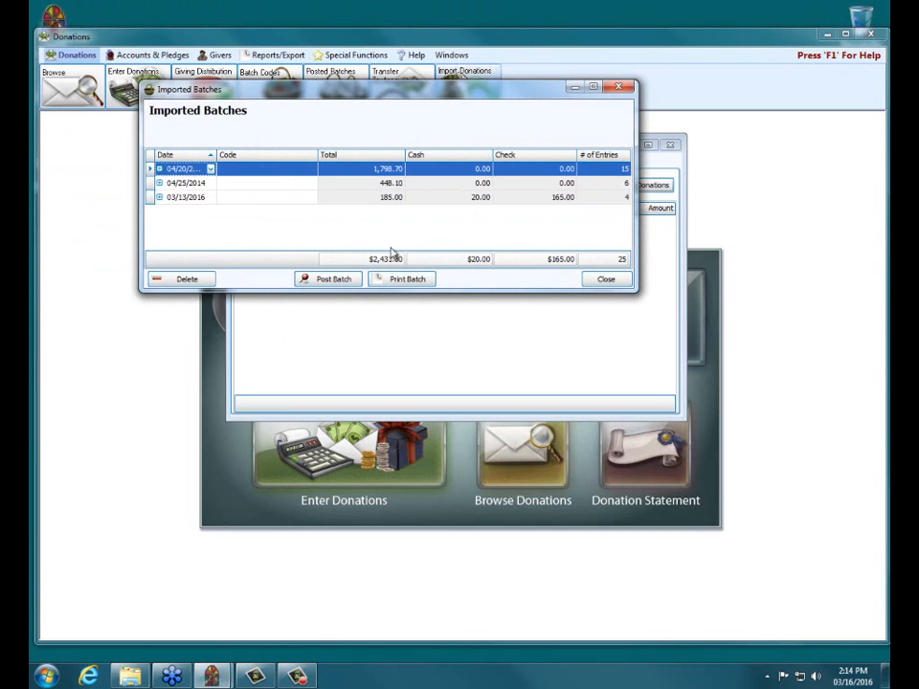
Step: Widen the date column to fit the full dates and examine the individual entries of the 04/20/2014 batch
click(154, 197)
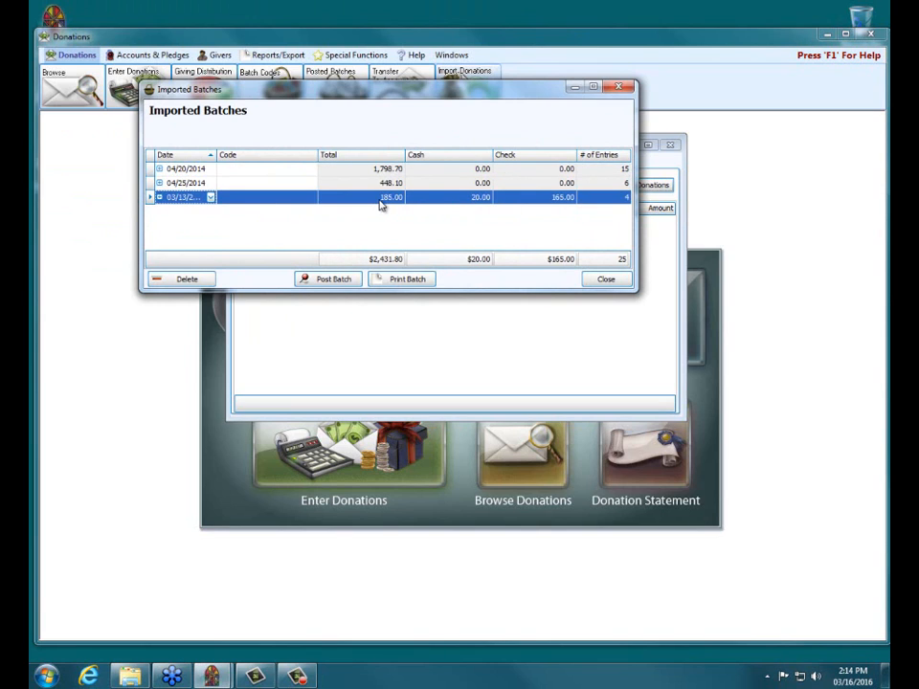
click(148, 170)
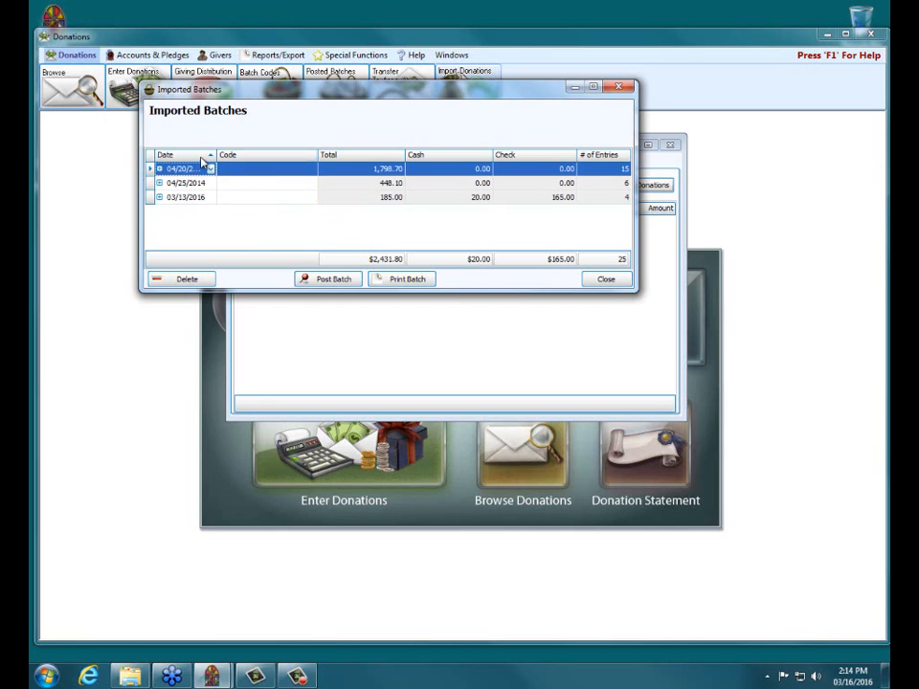
double_click(215, 155)
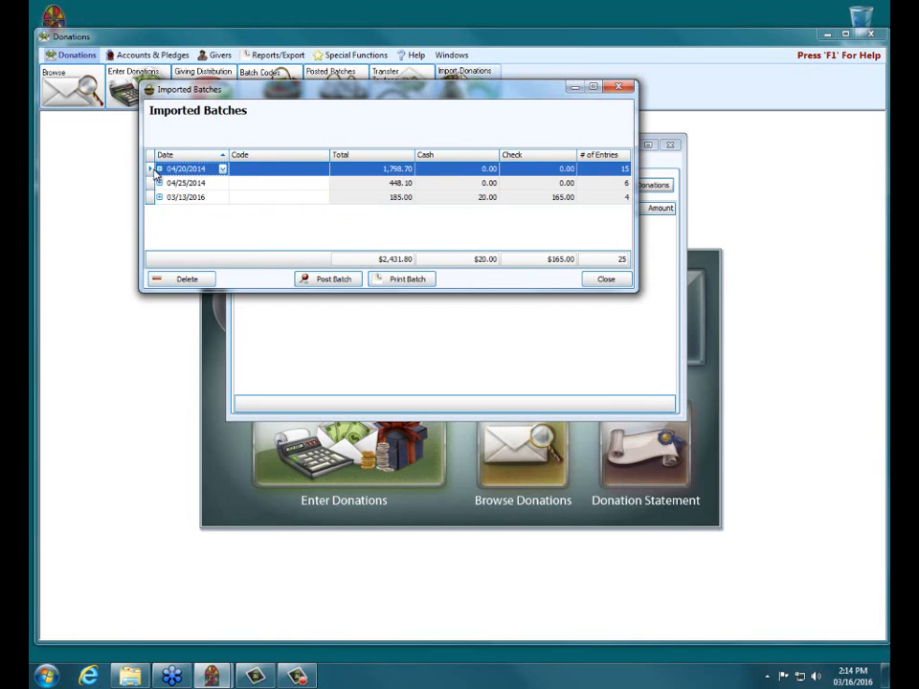
click(159, 169)
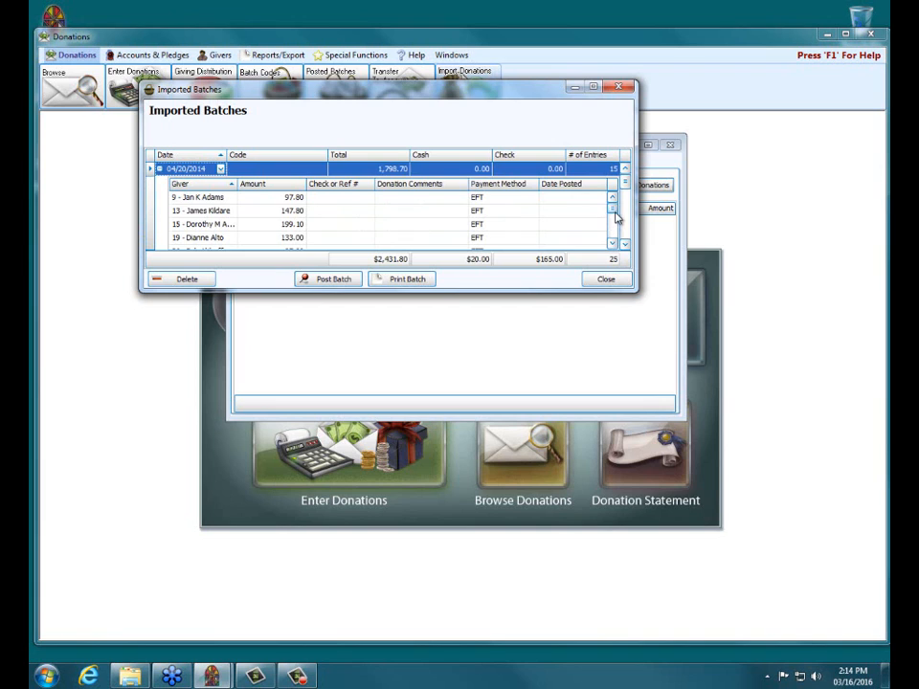
scroll(616, 220, down, 1)
scroll(613, 216, up, 1)
click(493, 198)
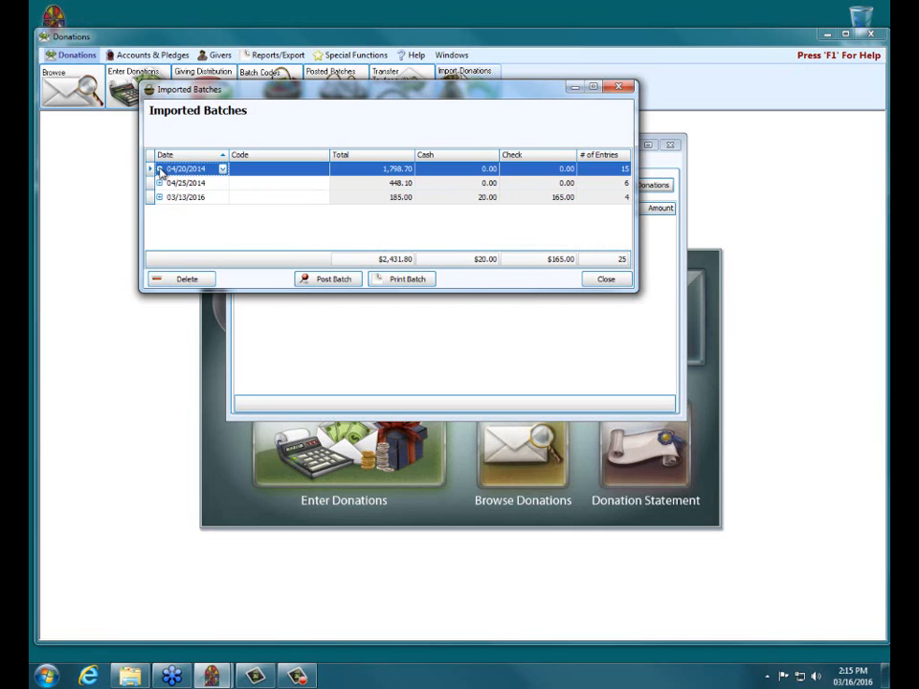
Step: Preview the unposted batch report for the 04/20/2014 batch, review both pages, and close the report without printing it
click(159, 168)
click(406, 283)
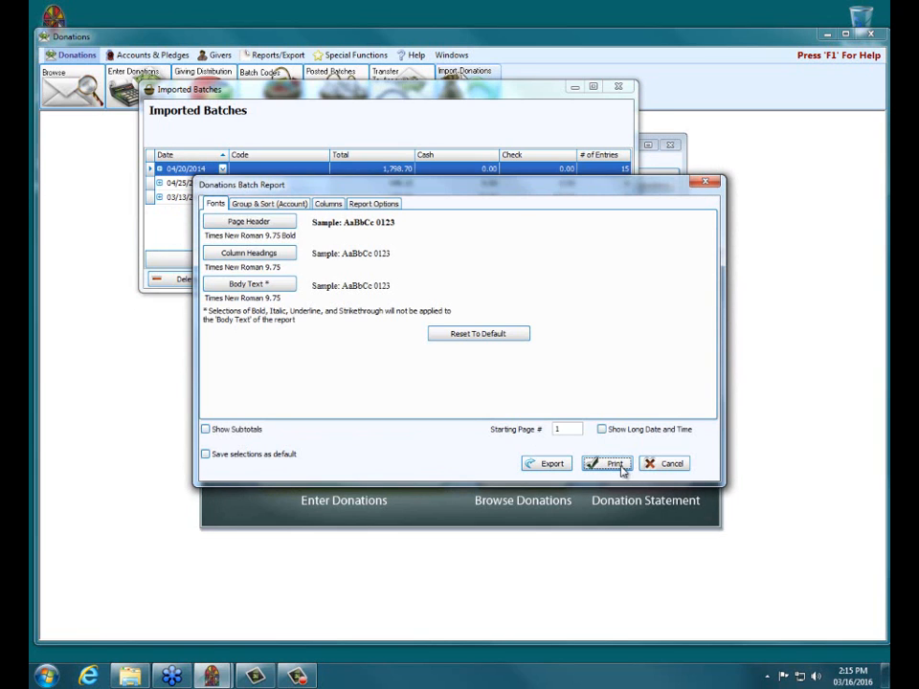
click(614, 464)
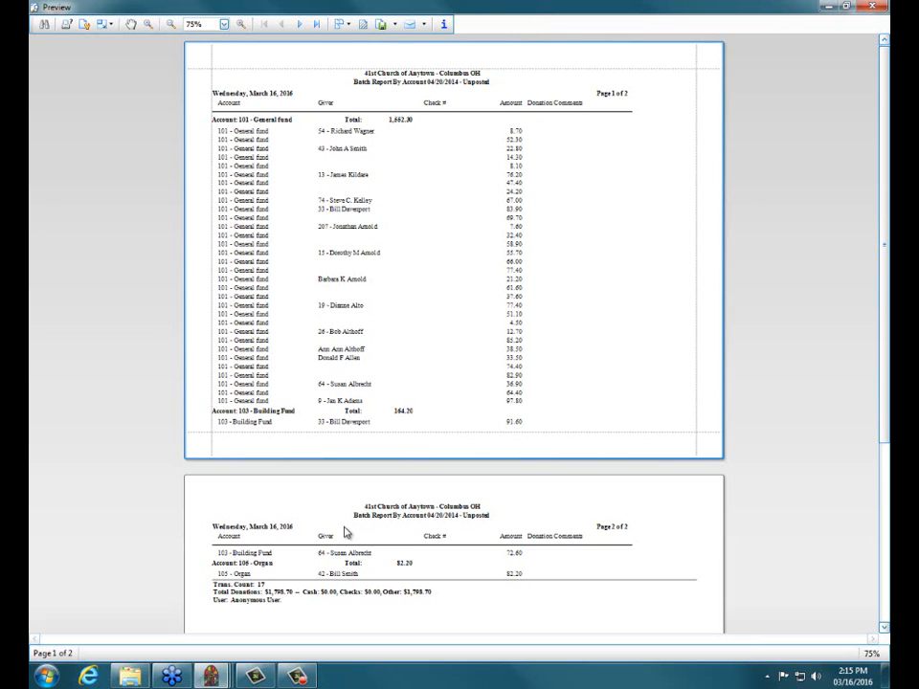
scroll(340, 312, down, 3)
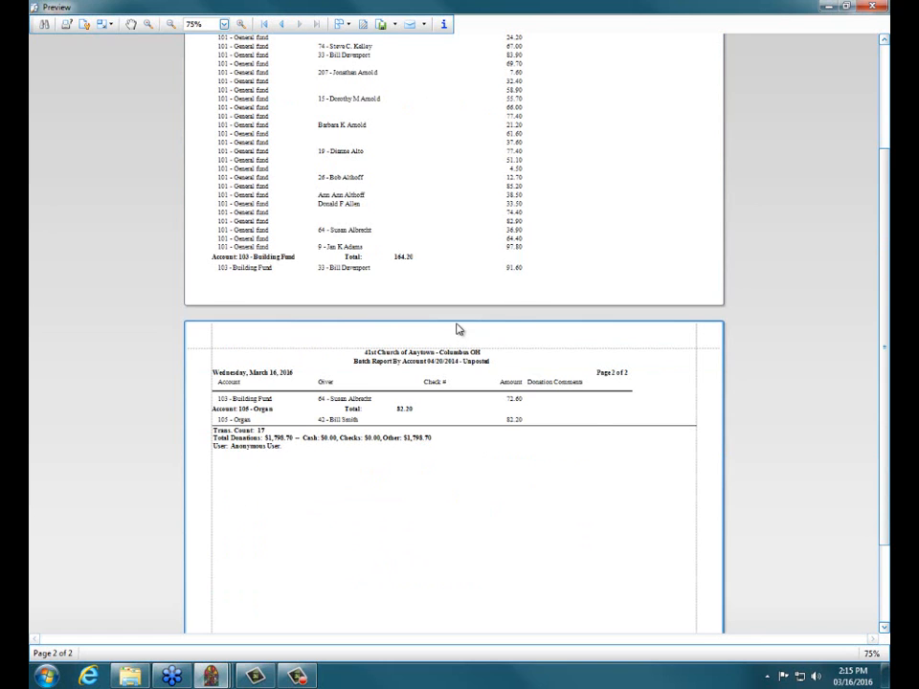
scroll(456, 329, up, 3)
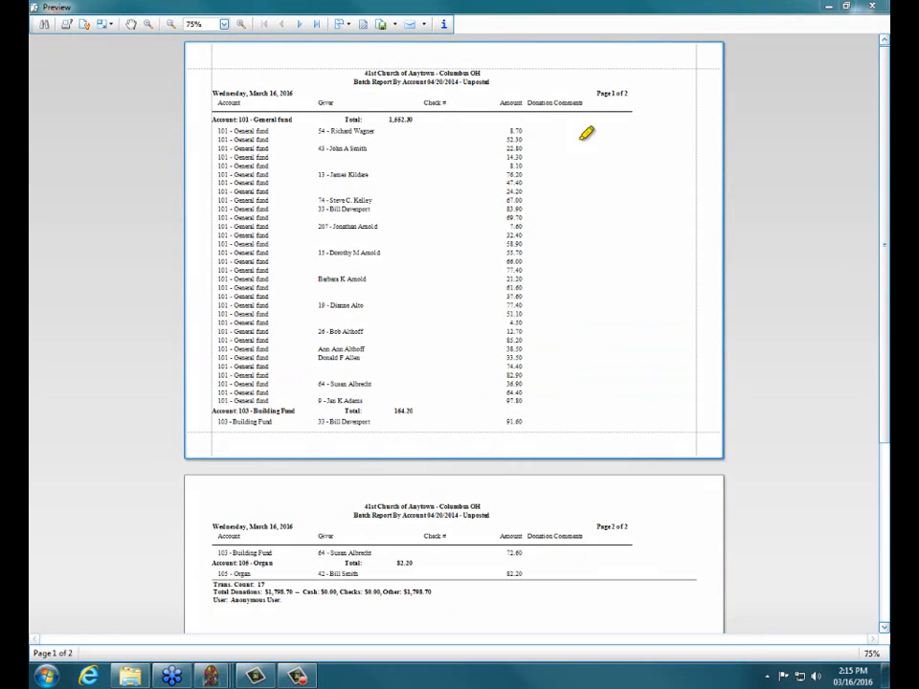
drag(459, 82, 490, 82)
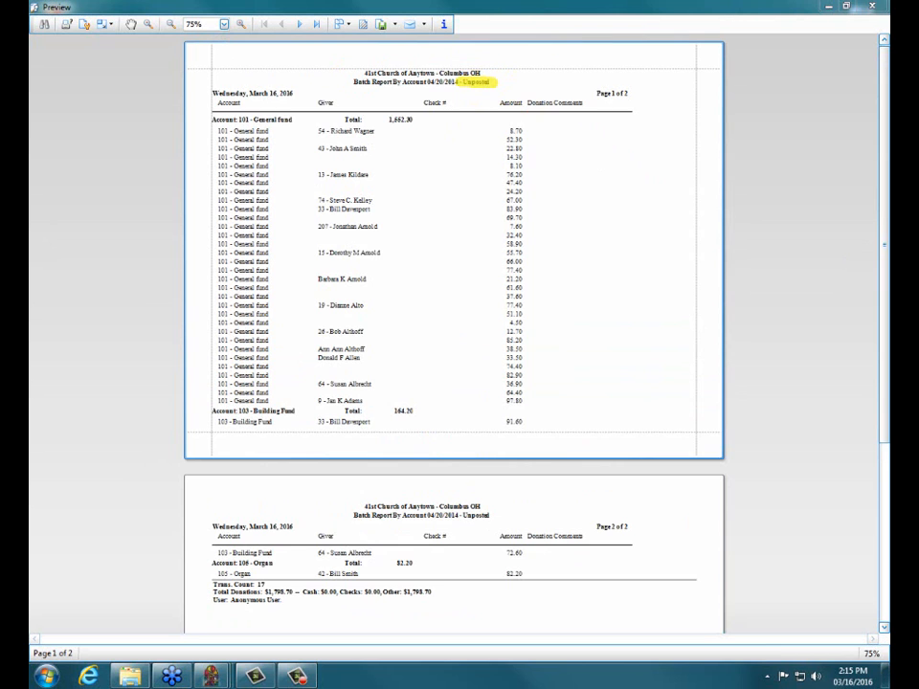
key(Escape)
click(871, 7)
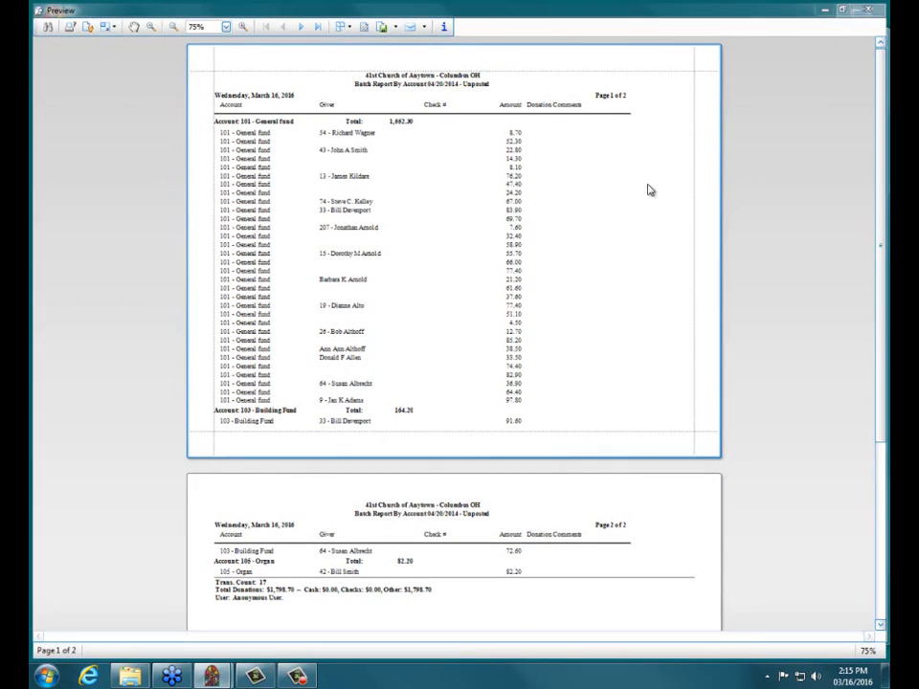
click(672, 464)
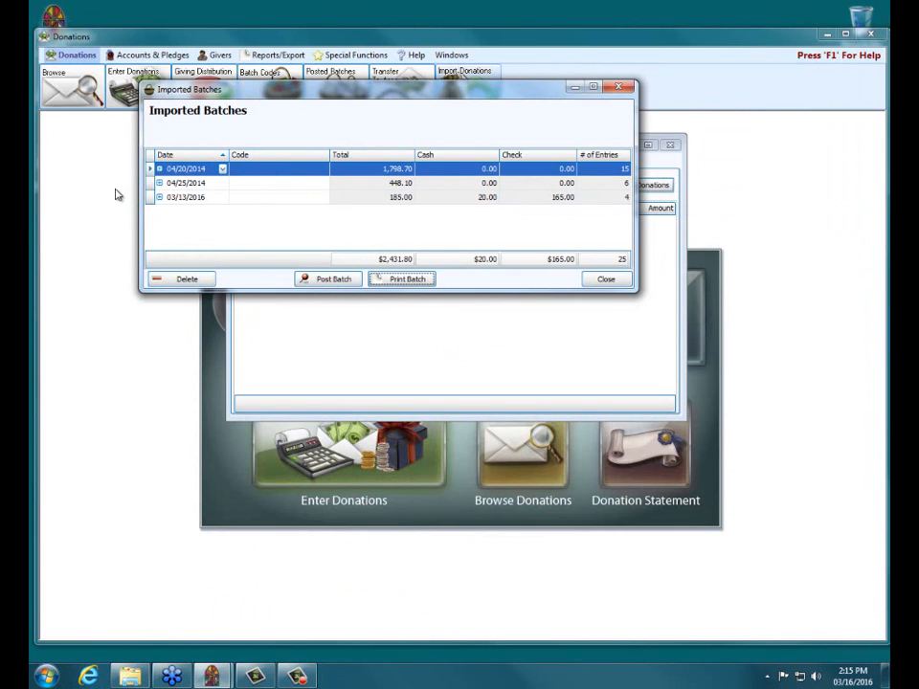
Step: Post the 04/20/2014 and 04/25/2014 imported batches, accepting the non-Sunday posting date, and close the Imported Batches and Vanco import windows
click(319, 280)
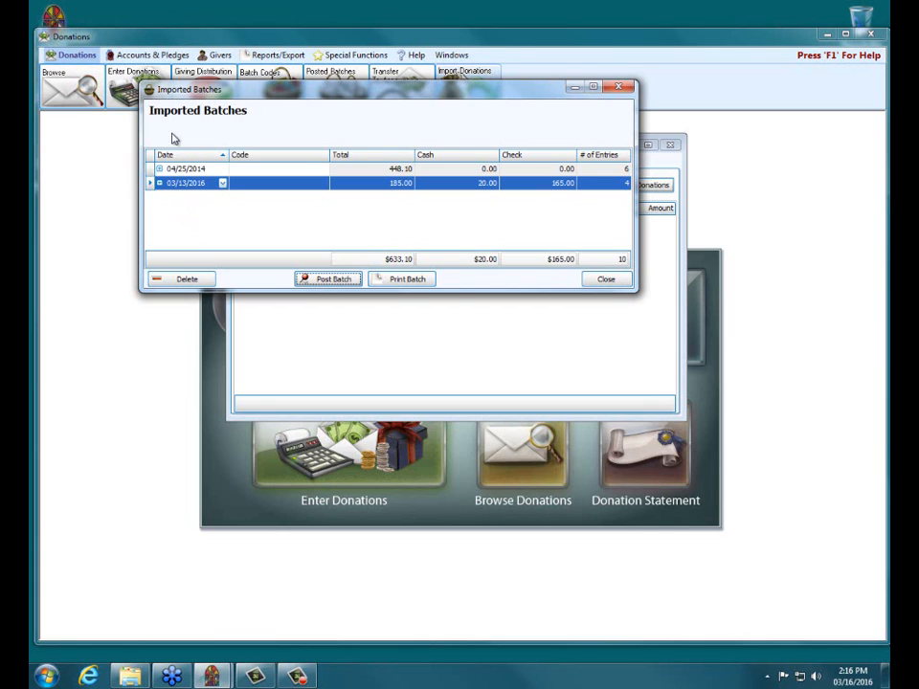
click(150, 169)
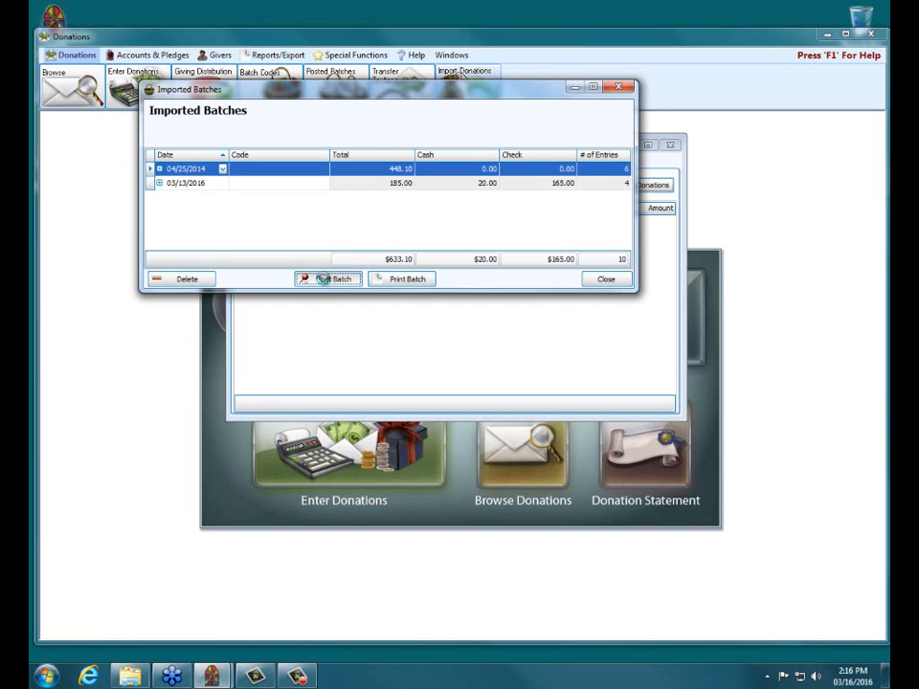
click(325, 279)
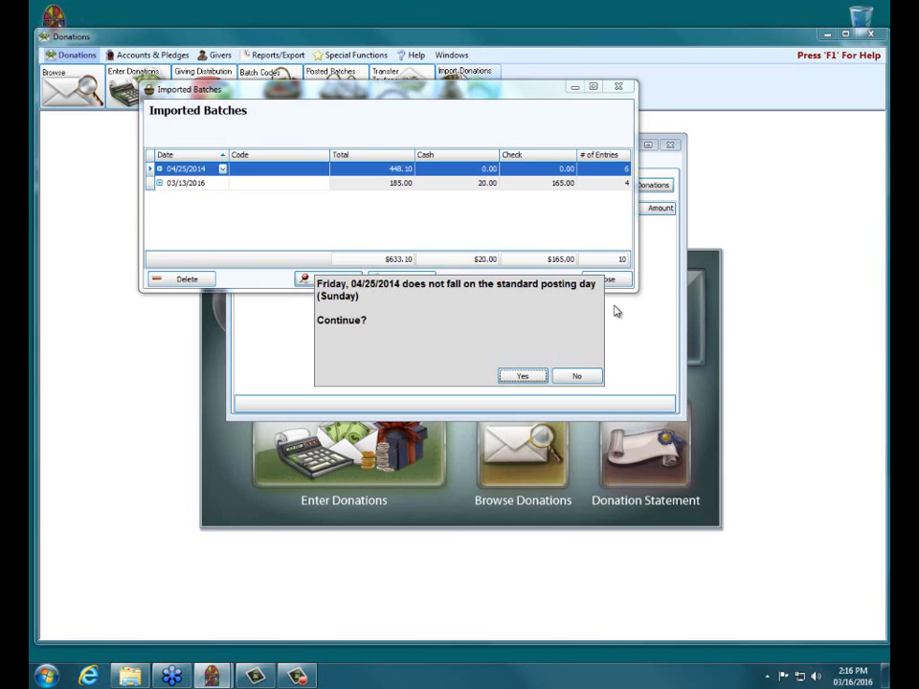
click(529, 379)
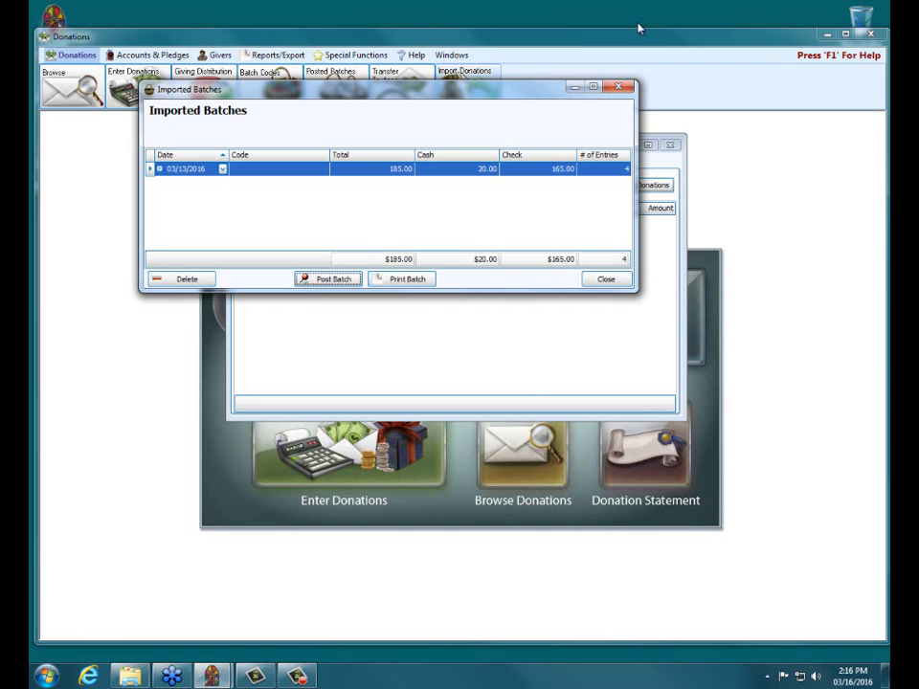
click(620, 88)
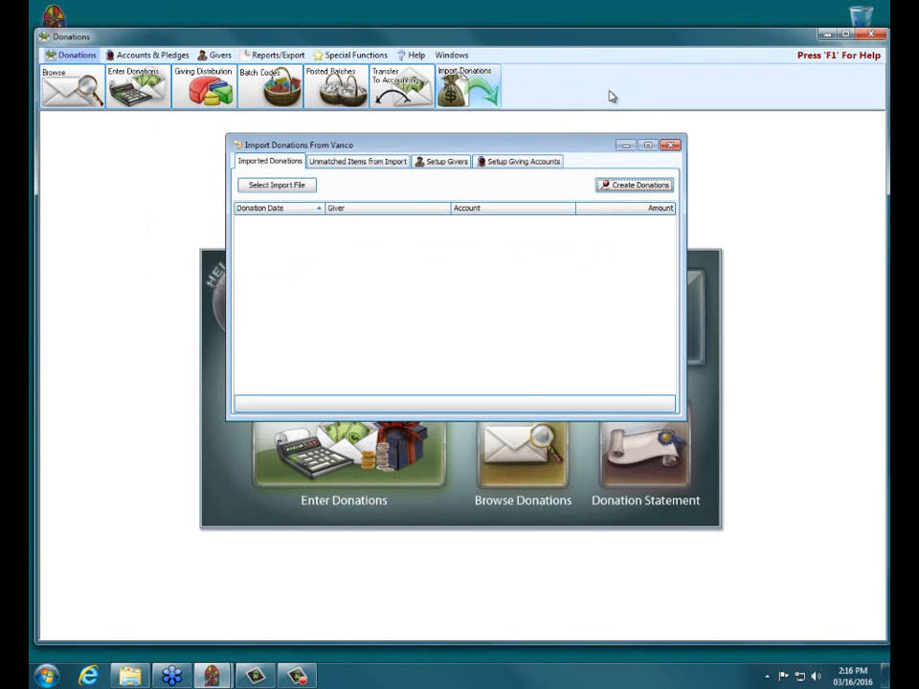
click(673, 144)
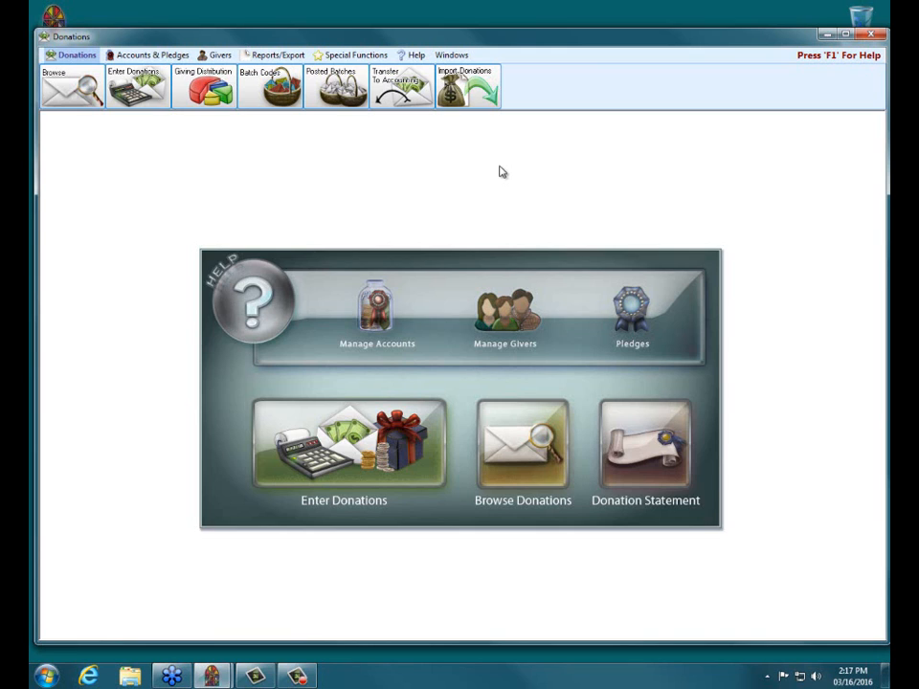
Step: Open Transfer Donations to Accounting and set the accounting year to 01/01/2014 thru 12/31/2014
click(401, 84)
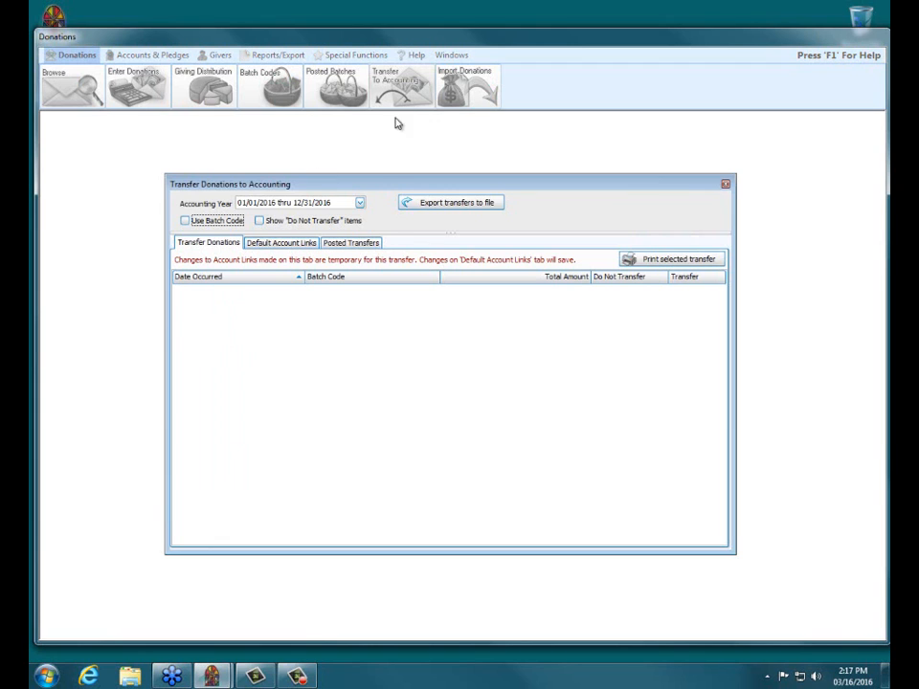
click(361, 202)
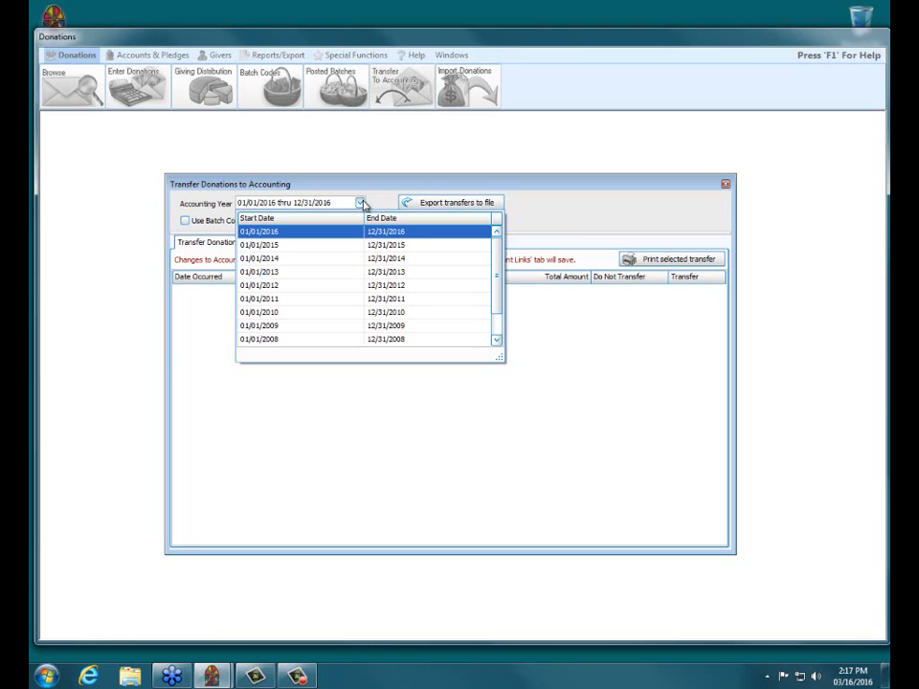
click(403, 264)
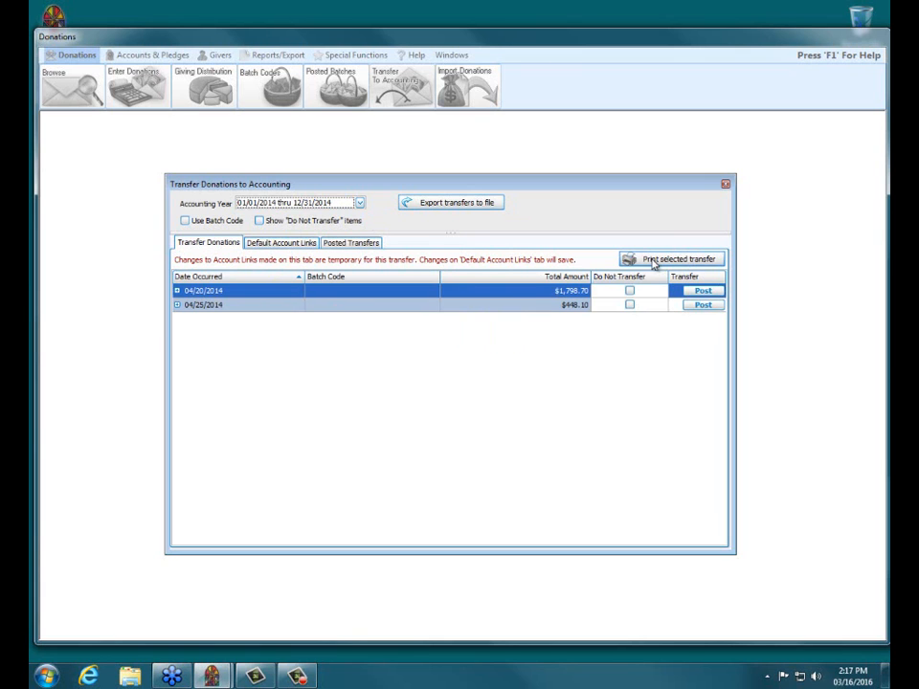
Step: Preview the transfer report for the 04/20/2014 donations and check its debit and credit accounts
click(714, 265)
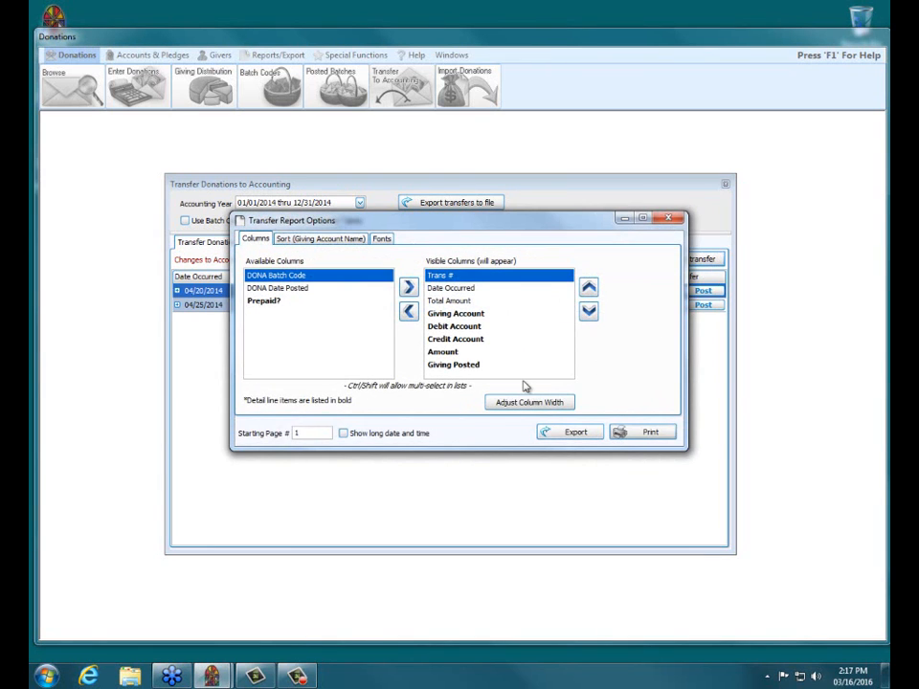
click(654, 434)
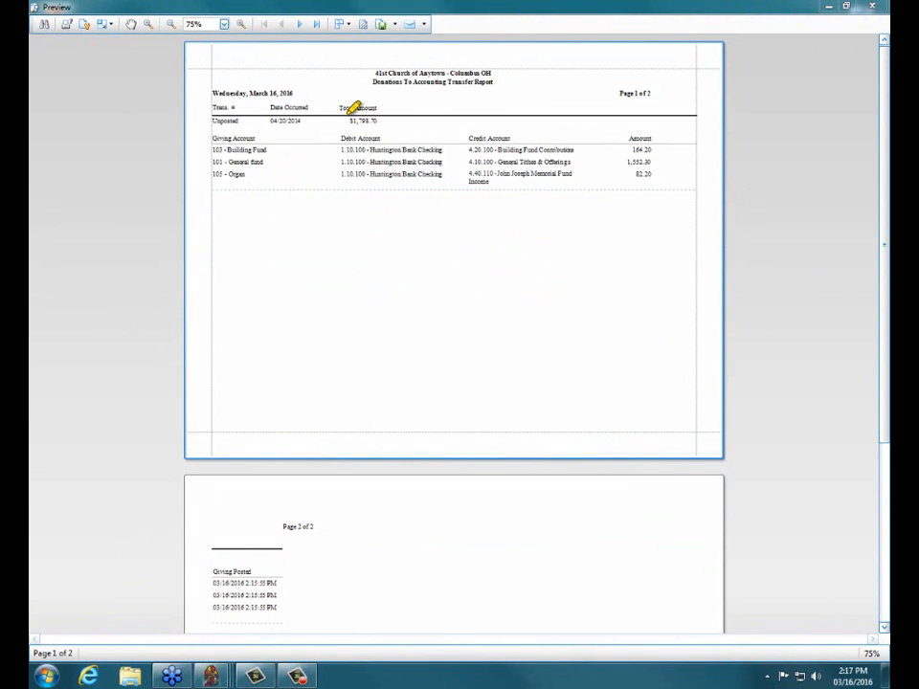
drag(343, 137, 383, 138)
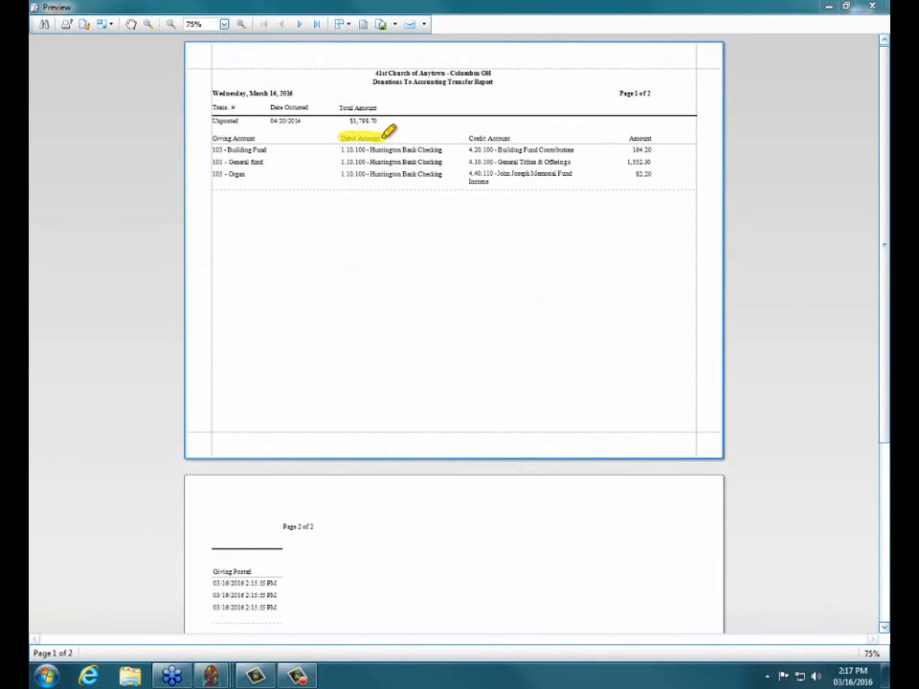
drag(471, 138, 515, 138)
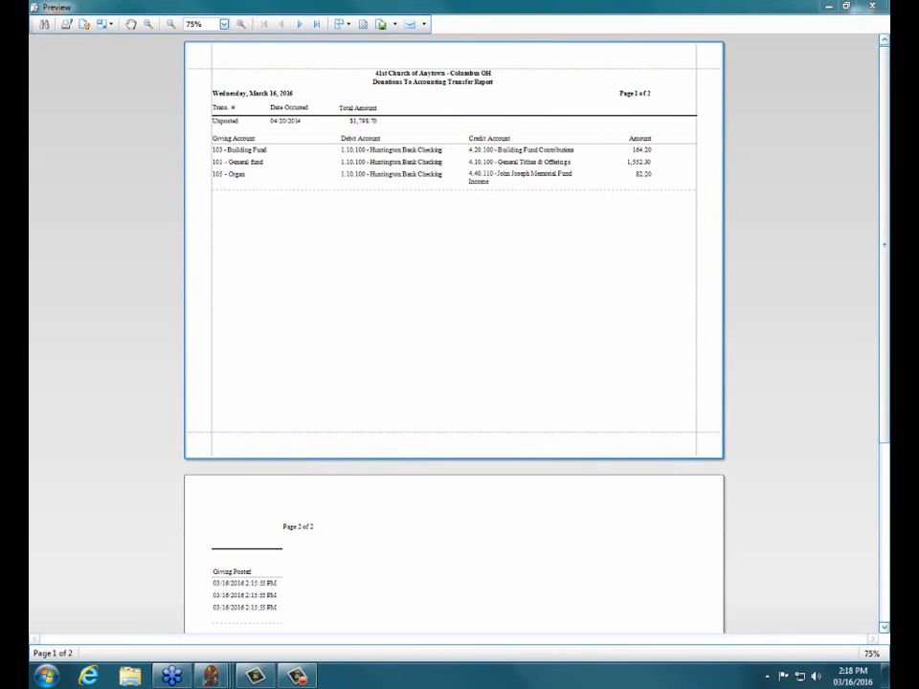
click(875, 5)
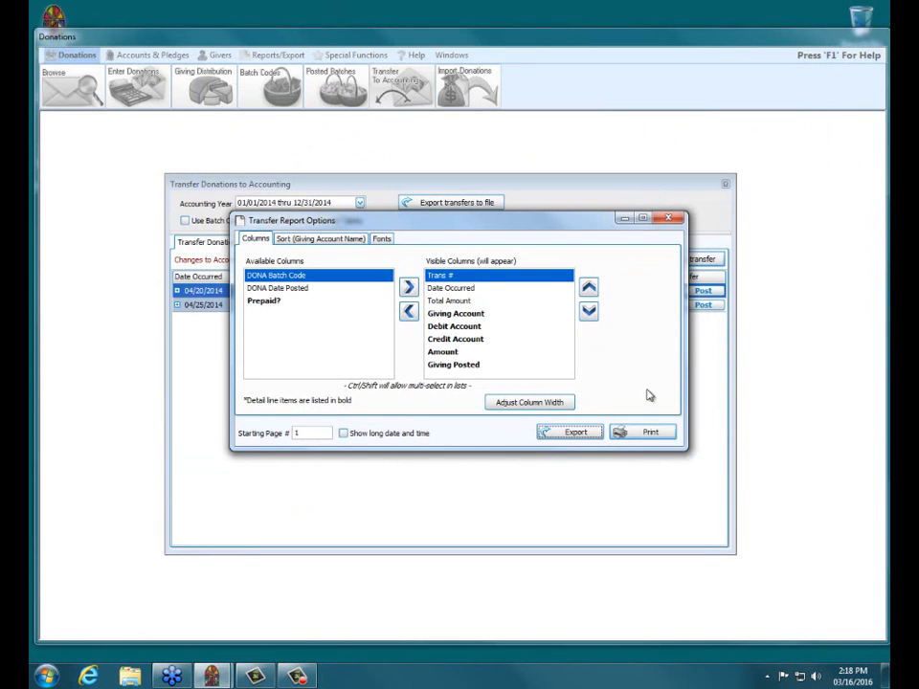
click(668, 218)
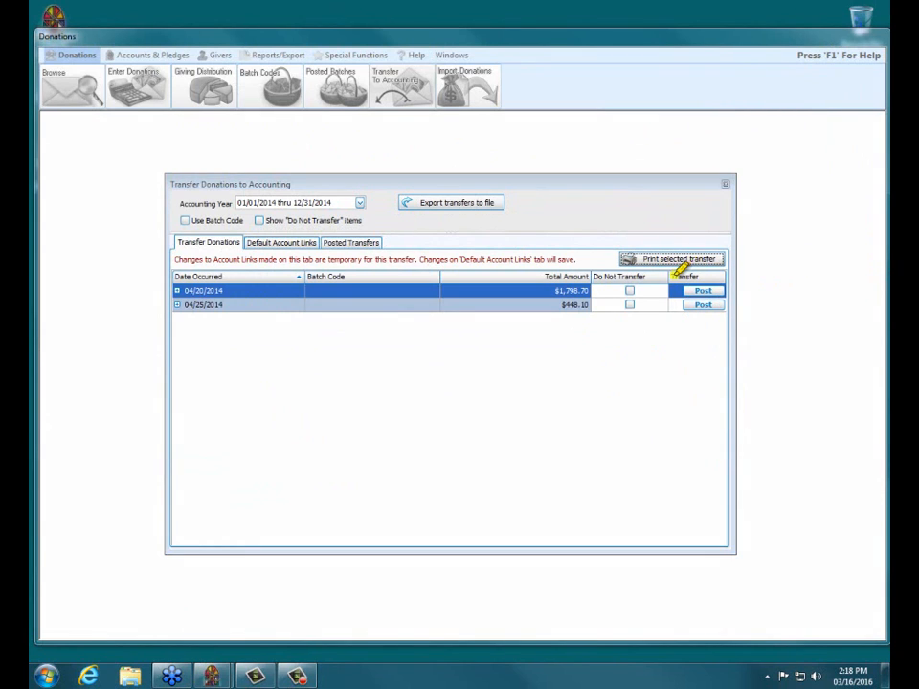
Step: Post the 04/20/2014 donation transfer to Accounting without adding comments
click(716, 288)
click(704, 292)
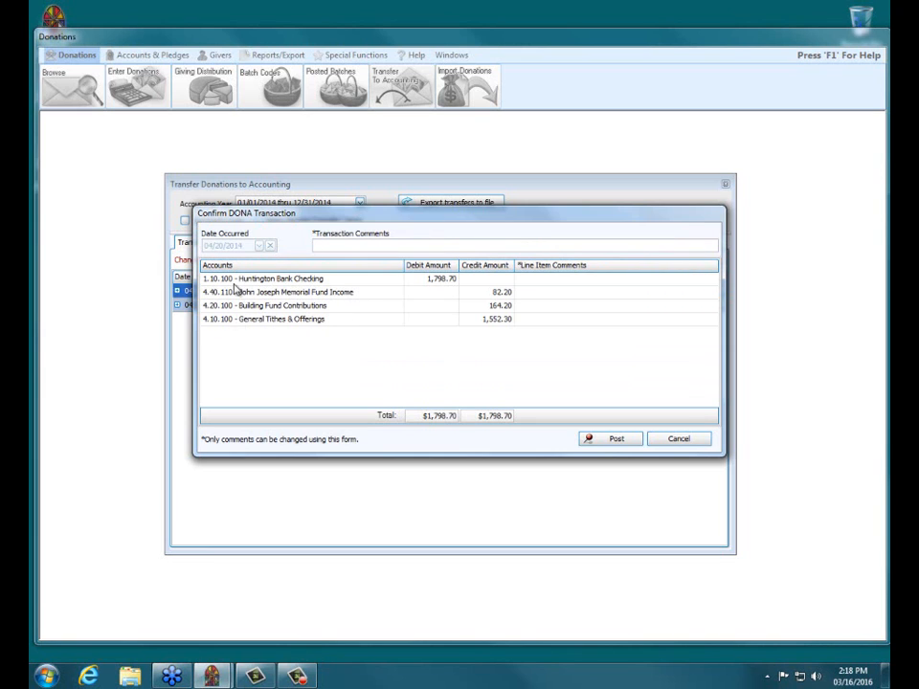
click(615, 439)
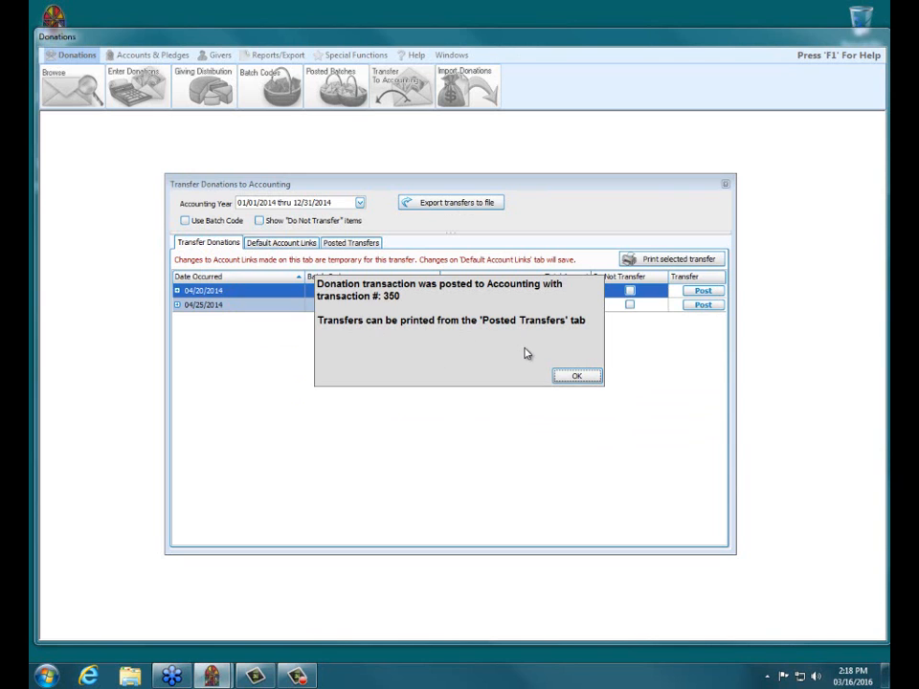
click(572, 378)
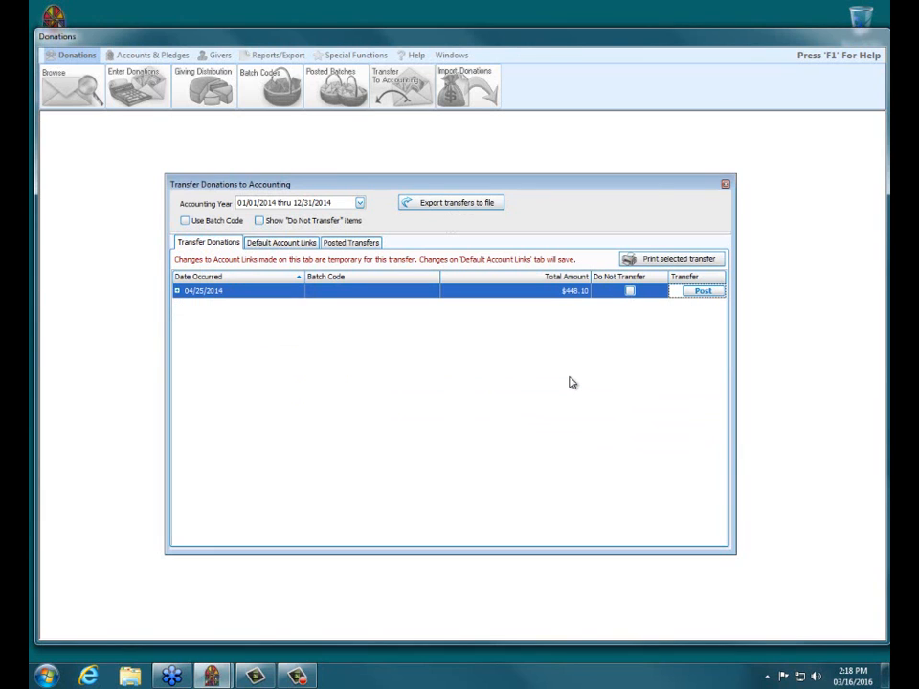
Step: Post the 04/25/2014 donation transfer to Accounting and close the transfer window
click(704, 292)
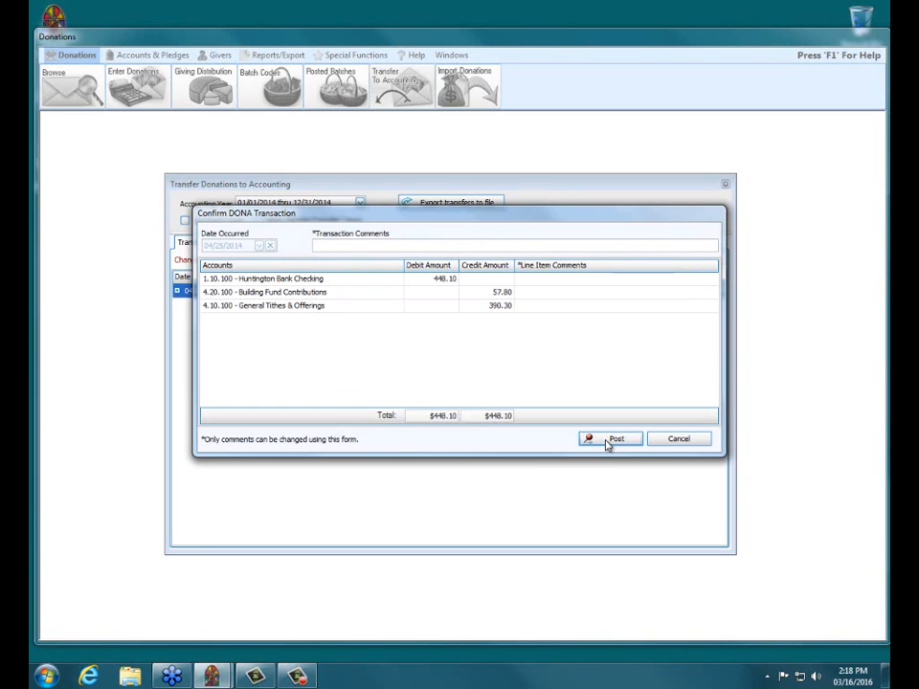
click(610, 439)
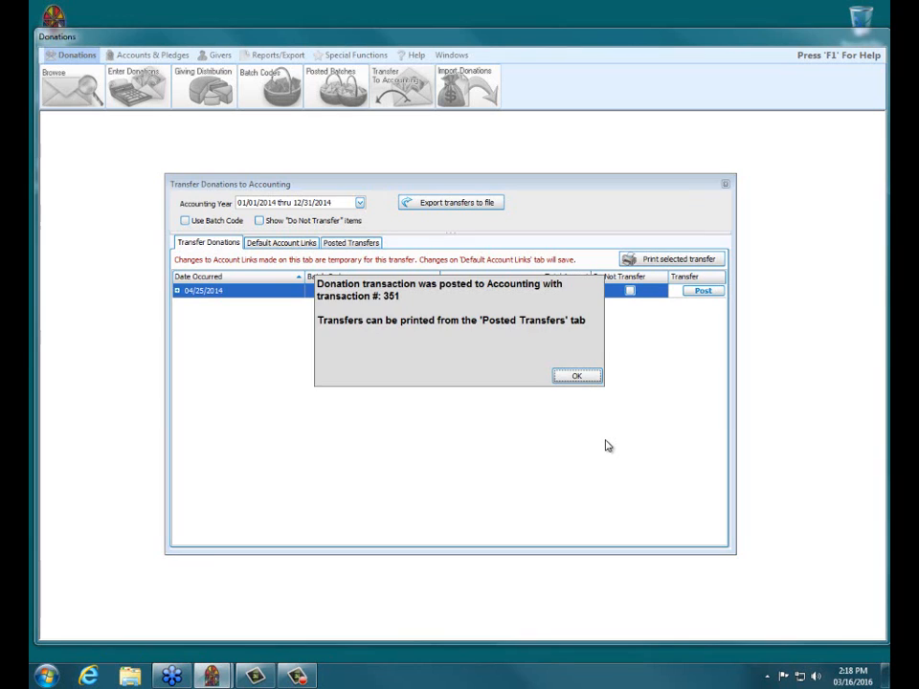
click(574, 377)
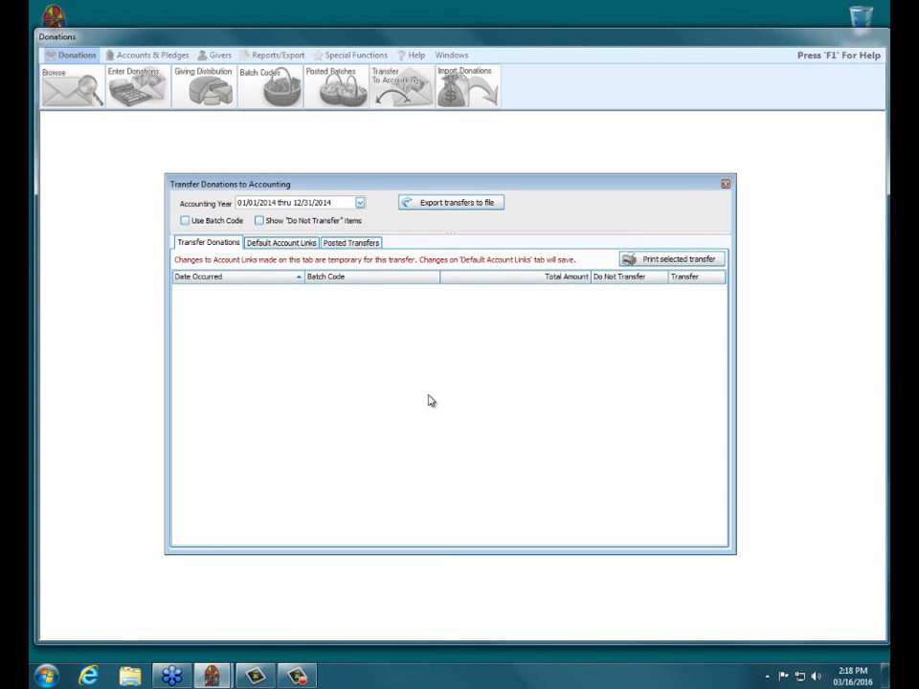
click(725, 183)
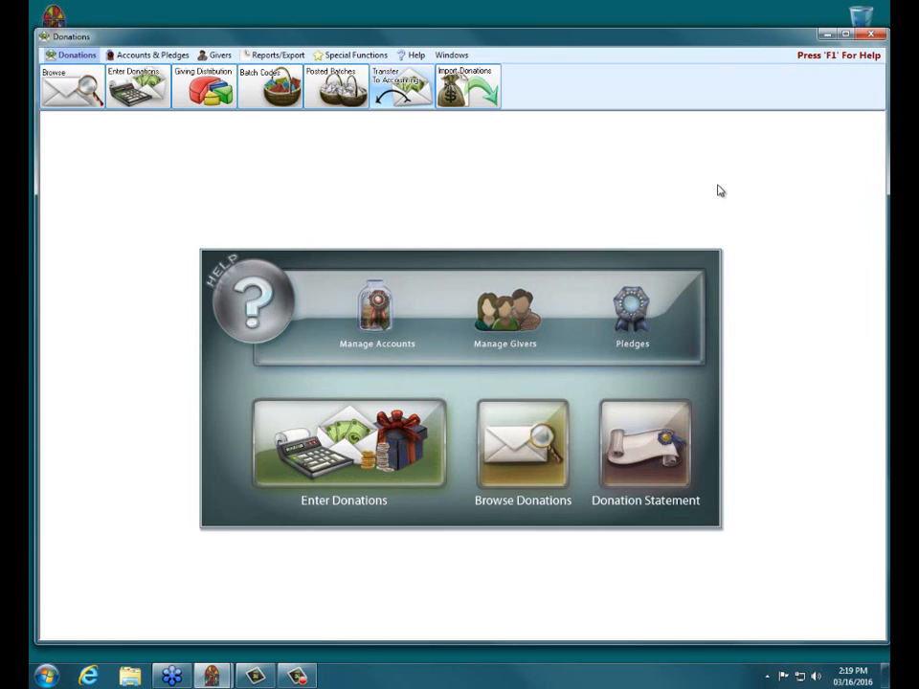
Step: Open the text file donation import, review its field name entries and comma or tab delimited options, and close it
click(483, 95)
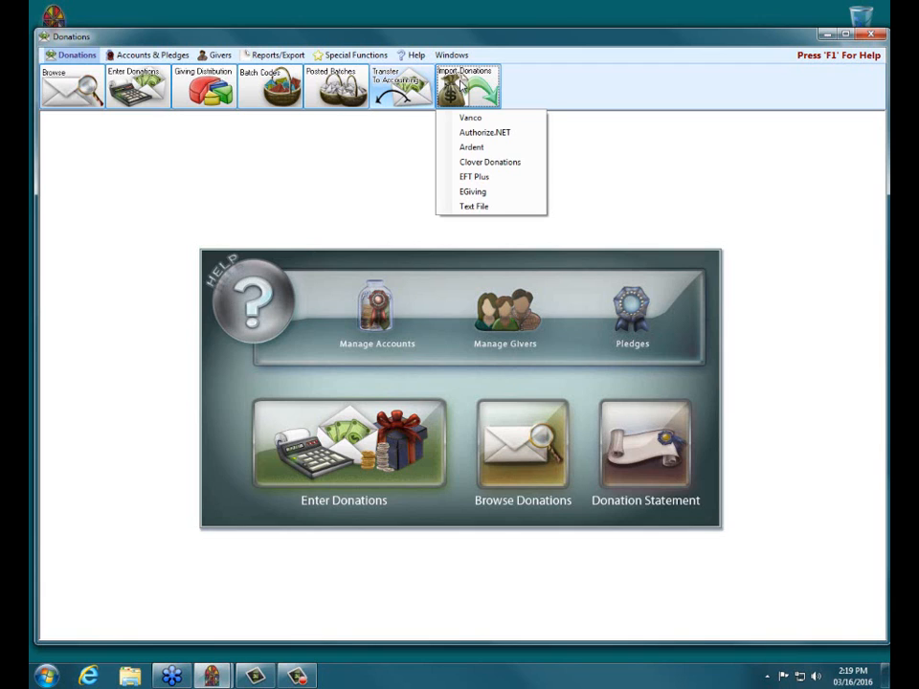
click(490, 211)
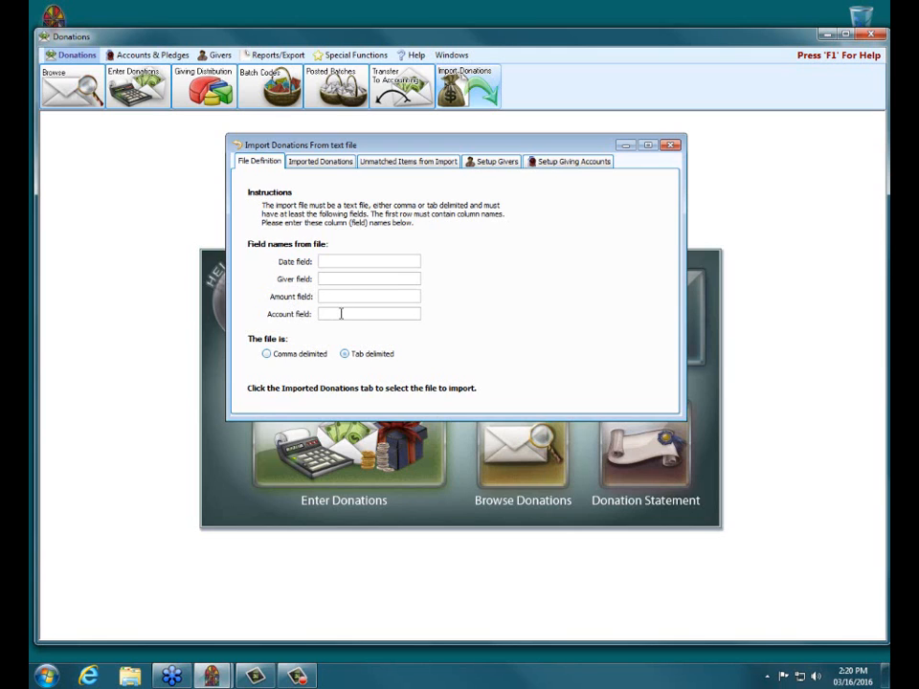
click(369, 357)
click(302, 359)
click(384, 359)
click(358, 260)
click(484, 170)
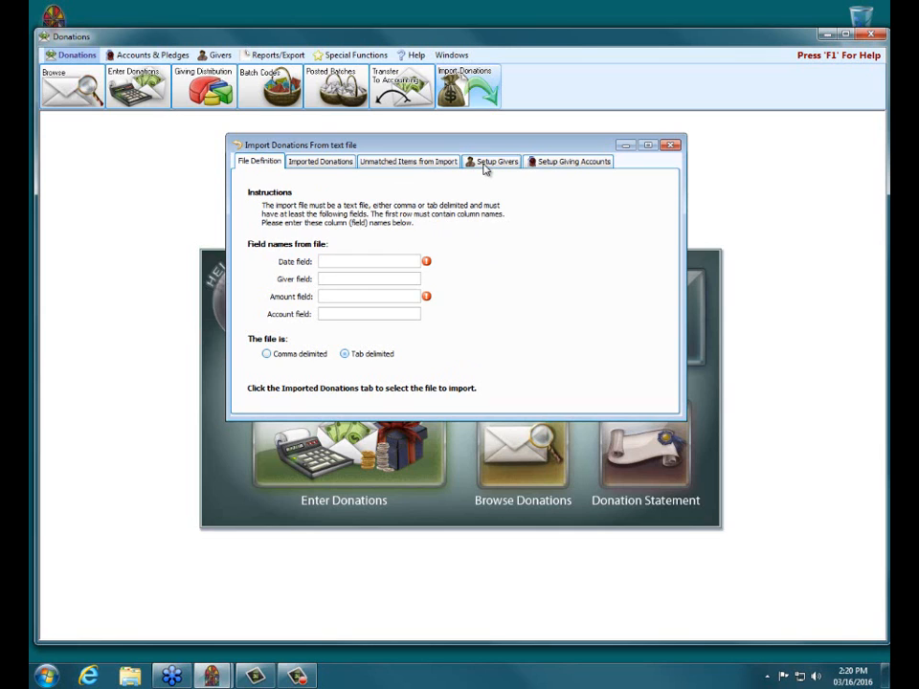
click(571, 165)
click(674, 146)
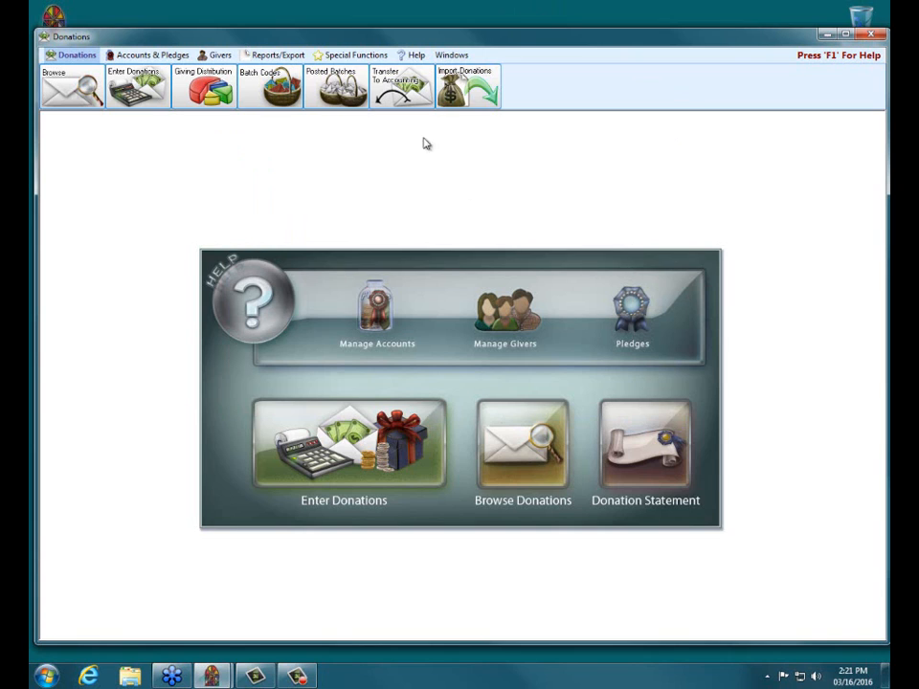
Step: Reopen the donation import for Vanco
click(469, 89)
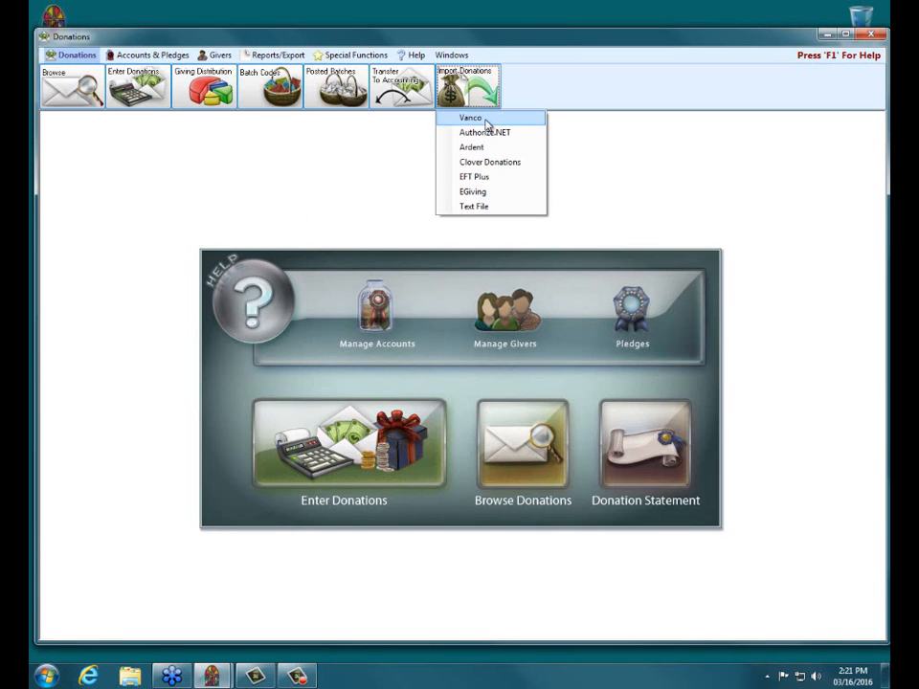
click(486, 119)
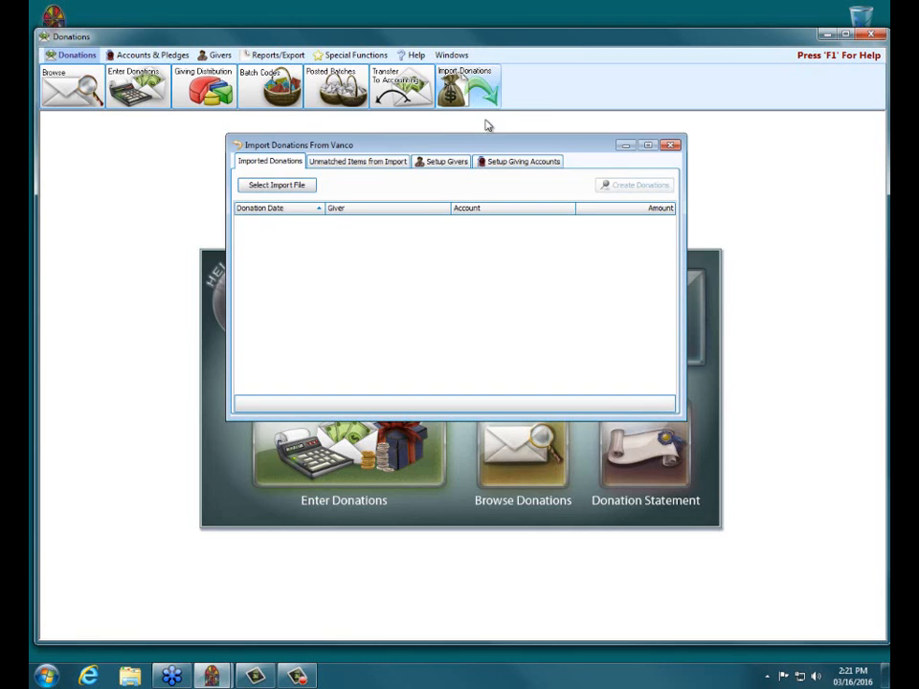
Step: Load the IMPORTED 04202014EFT text file, check its 04/20/2014 donation group, and create the donations from it
click(275, 187)
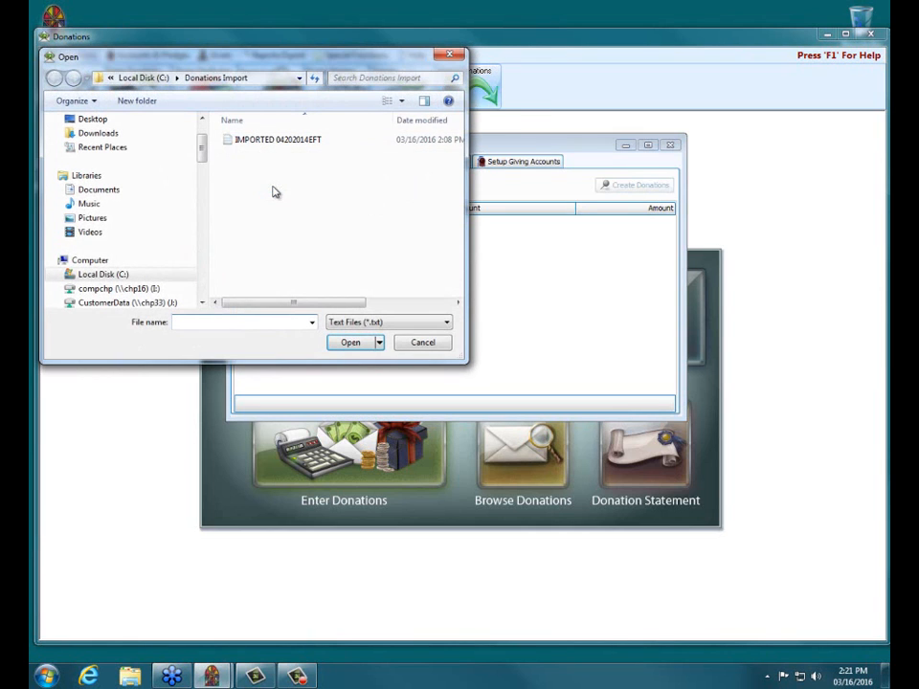
click(275, 140)
click(348, 342)
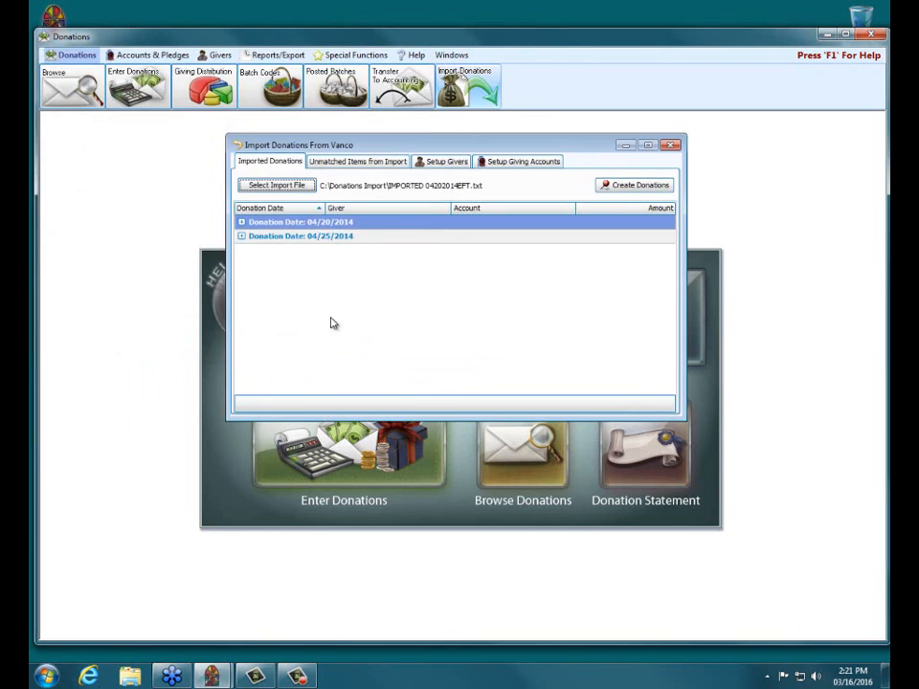
click(242, 221)
click(241, 221)
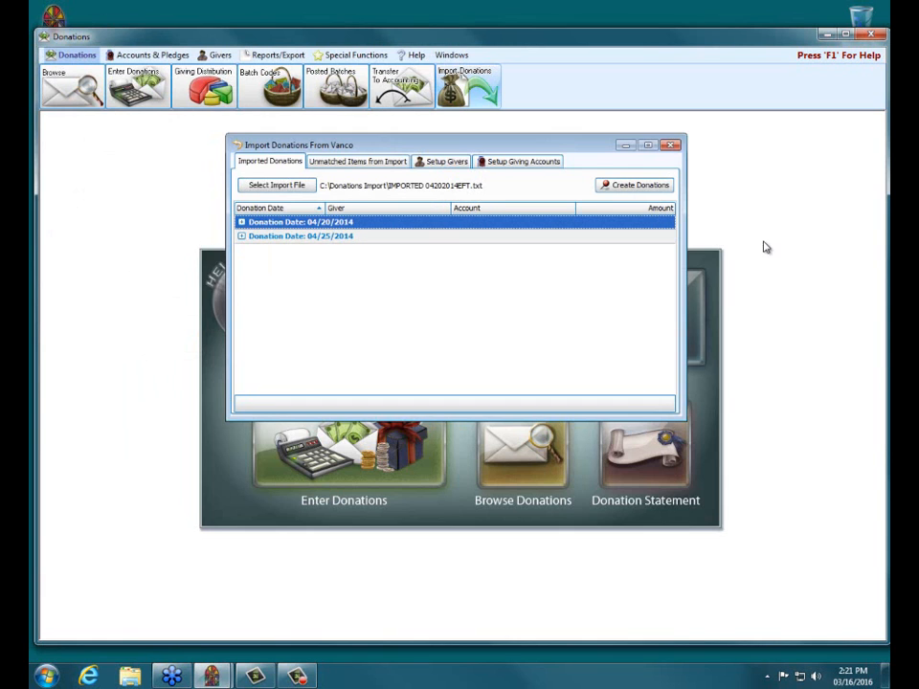
click(640, 187)
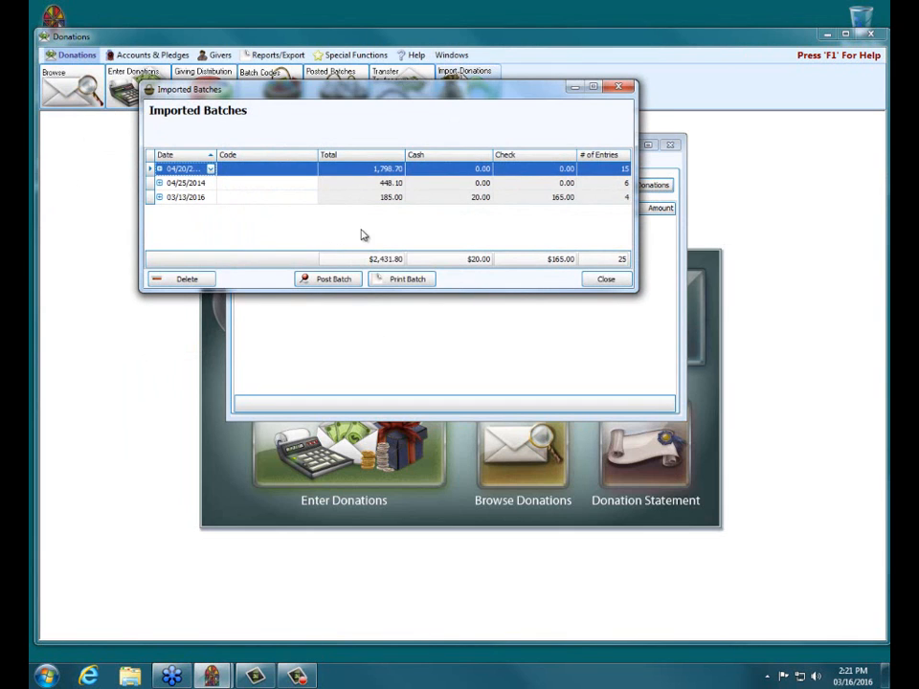
Step: Assign the EFT On-line Donations code to the 03/13/2016 imported batch and close the batch list without posting
click(256, 187)
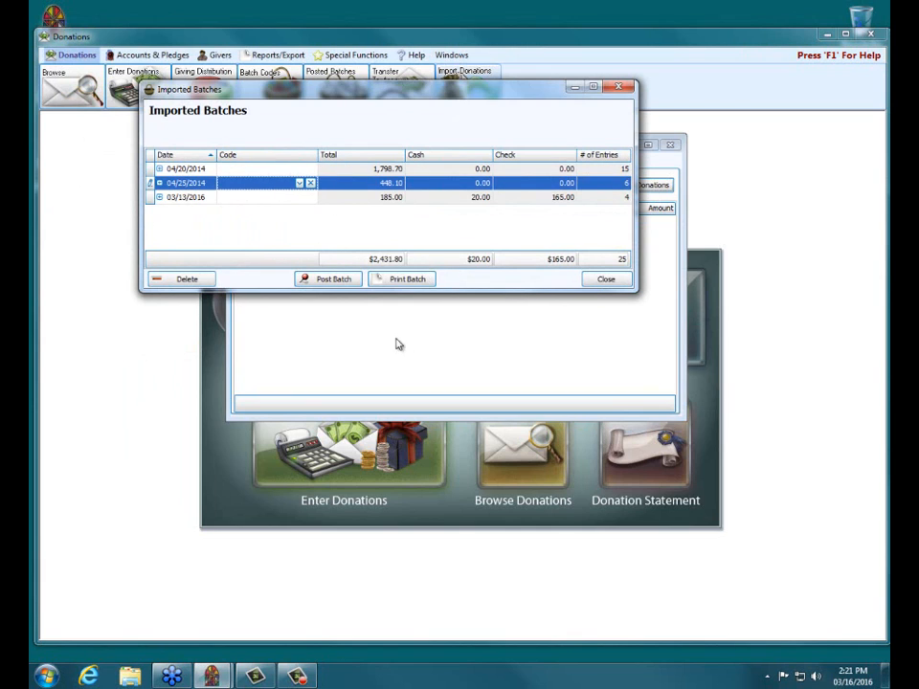
click(245, 198)
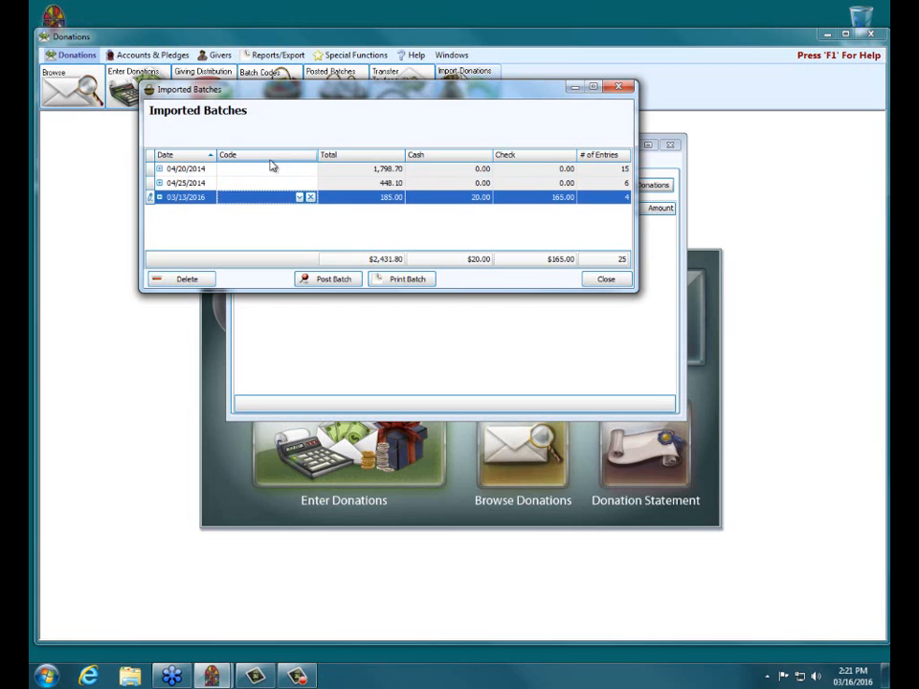
click(300, 198)
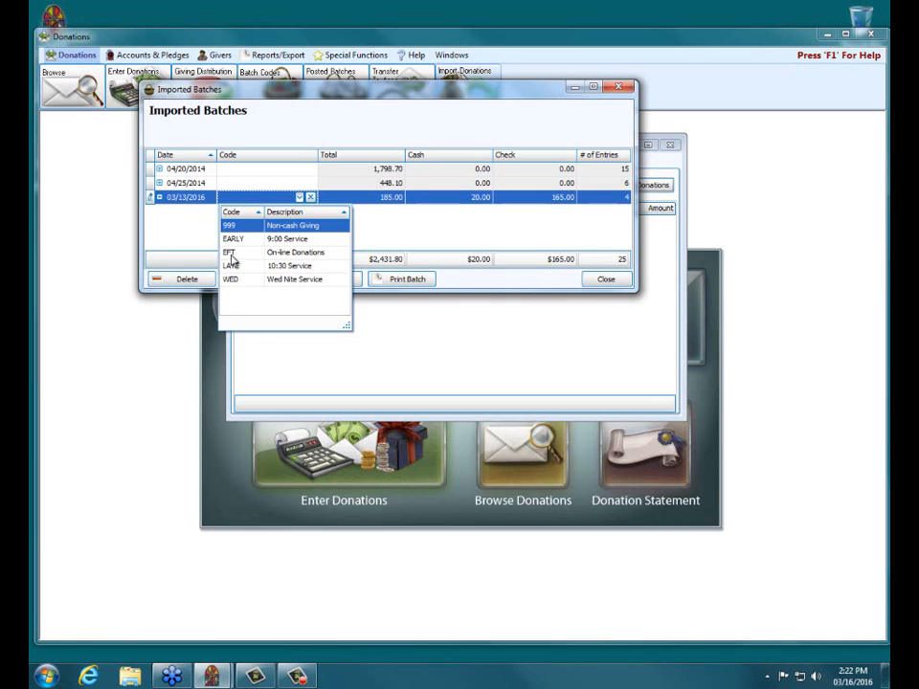
key(Escape)
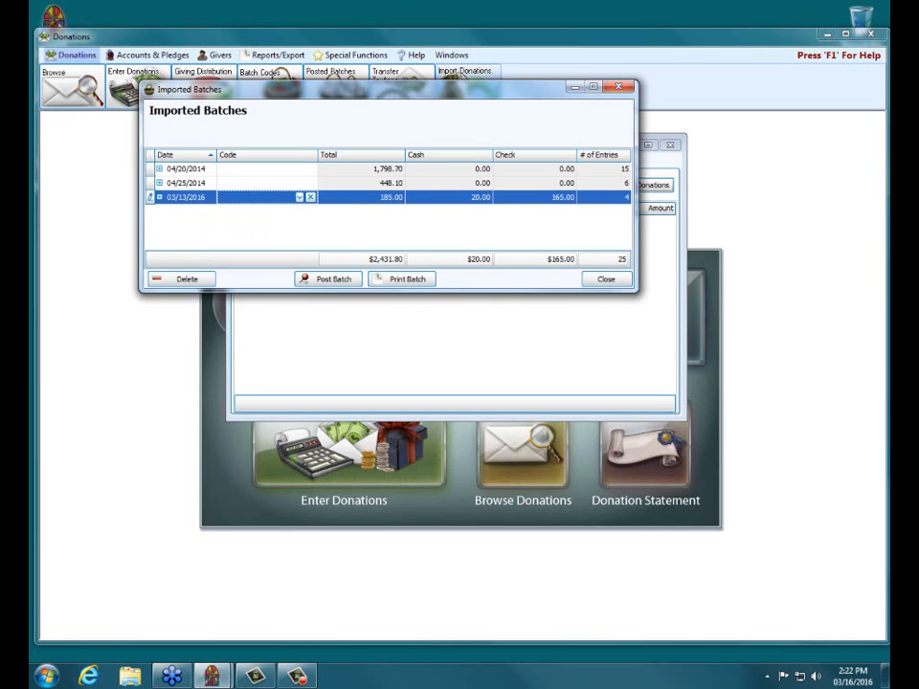
click(300, 198)
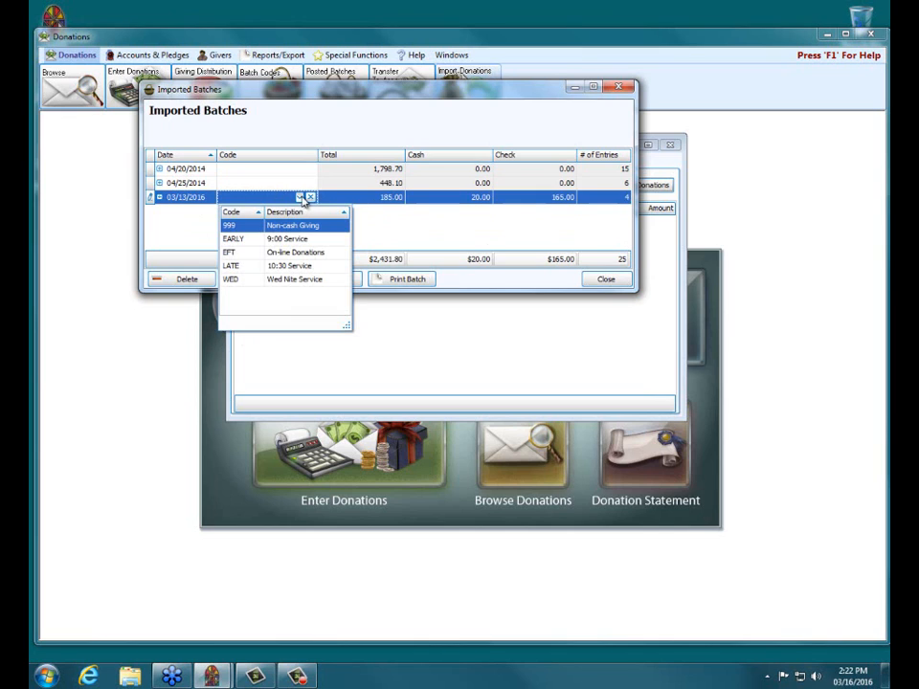
click(315, 256)
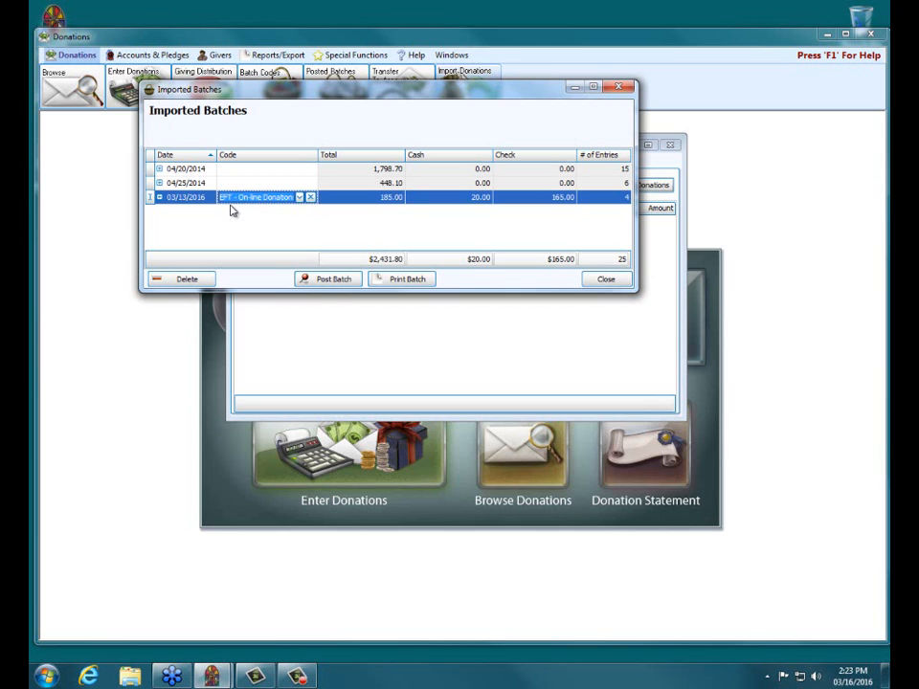
click(624, 88)
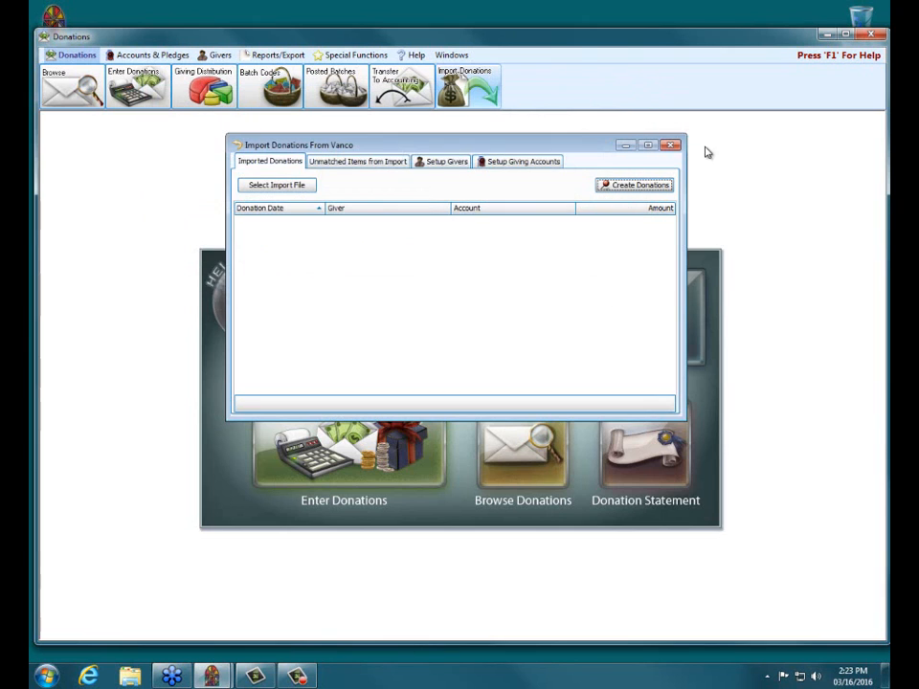